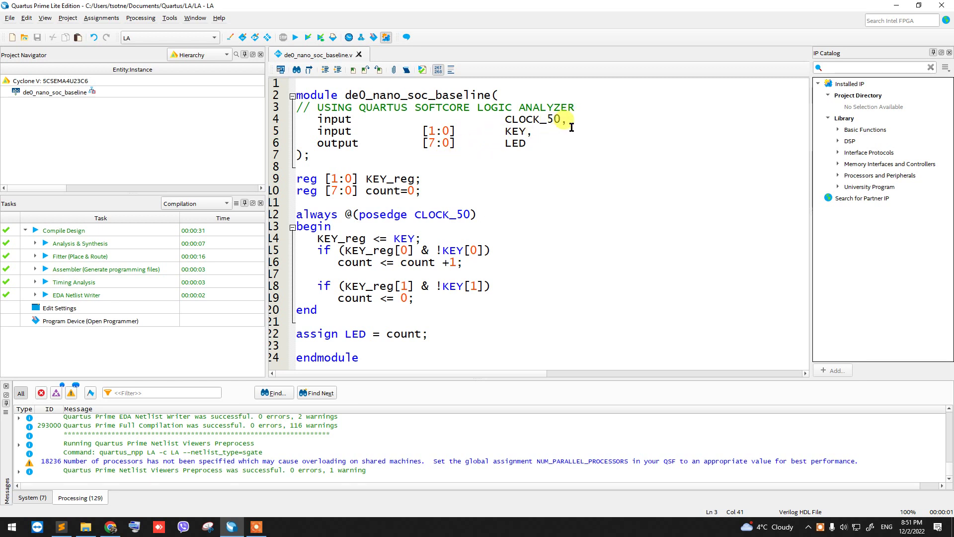
# Step: Review the CLOCK_50, KEY and LED ports, the key-driven count logic and the LED assignment in de0_nano_soc_baseline.v
pyautogui.doubleClick(534, 119)
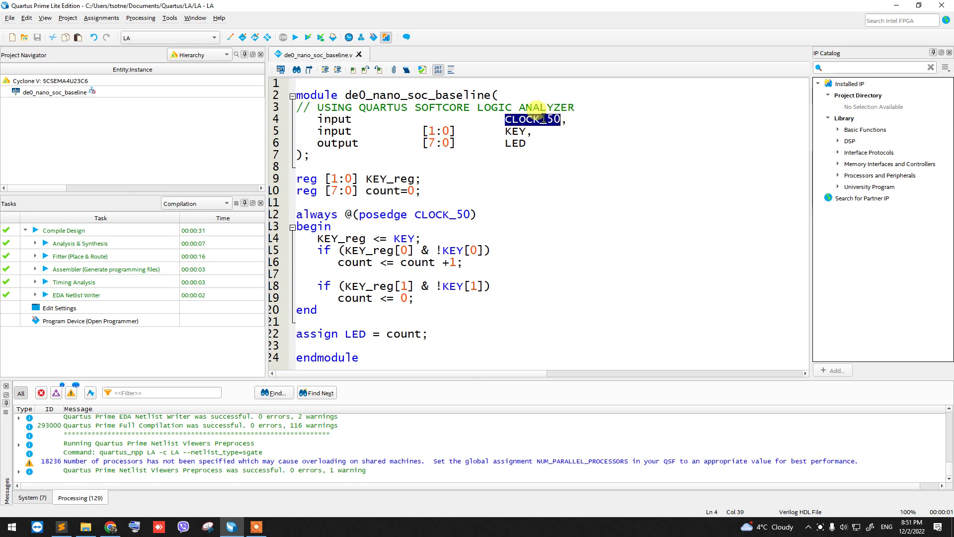
pyautogui.doubleClick(515, 131)
pyautogui.doubleClick(515, 143)
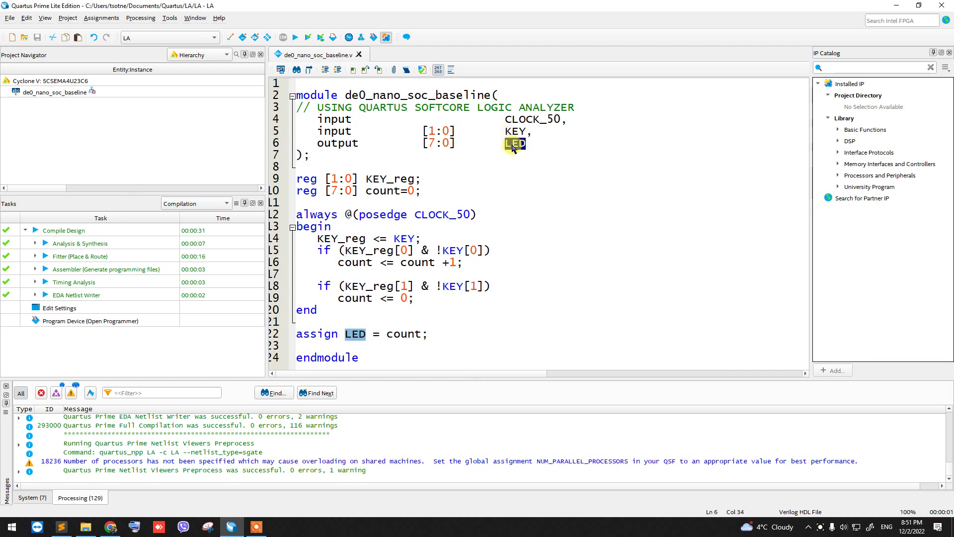
pyautogui.moveTo(422, 239); pyautogui.dragTo(477, 288)
pyautogui.moveTo(418, 300); pyautogui.dragTo(336, 299)
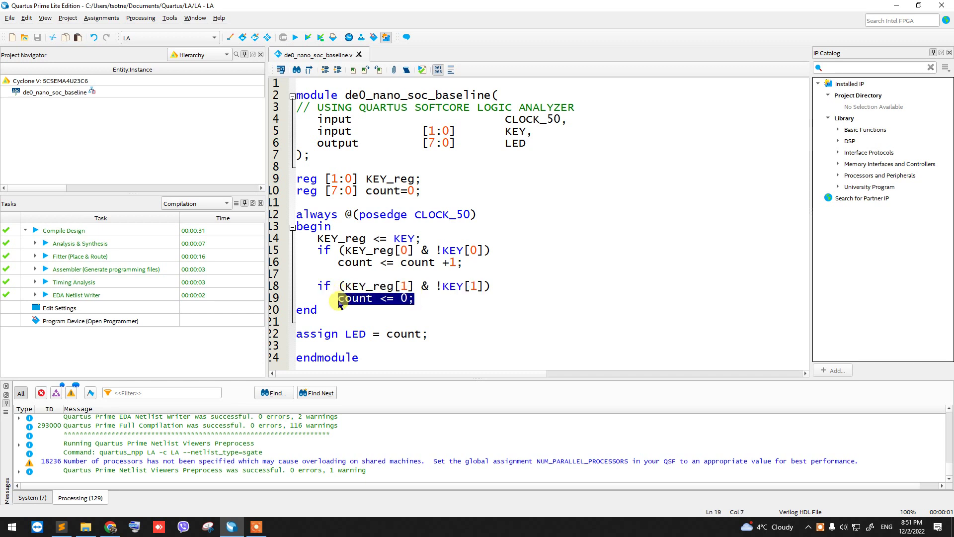
pyautogui.doubleClick(396, 334)
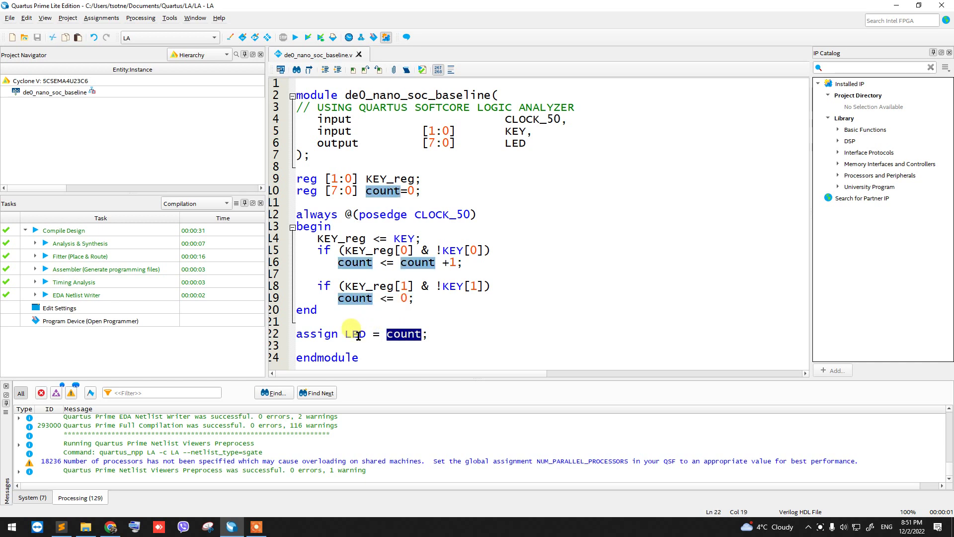
pyautogui.press('End')
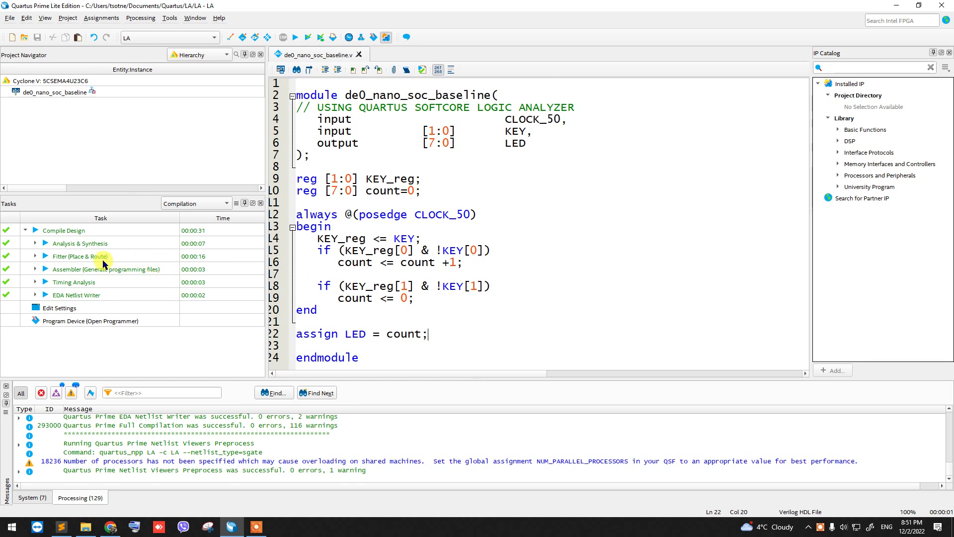
# Step: Open the synthesized design's schematic in the RTL Viewer
pyautogui.click(36, 243)
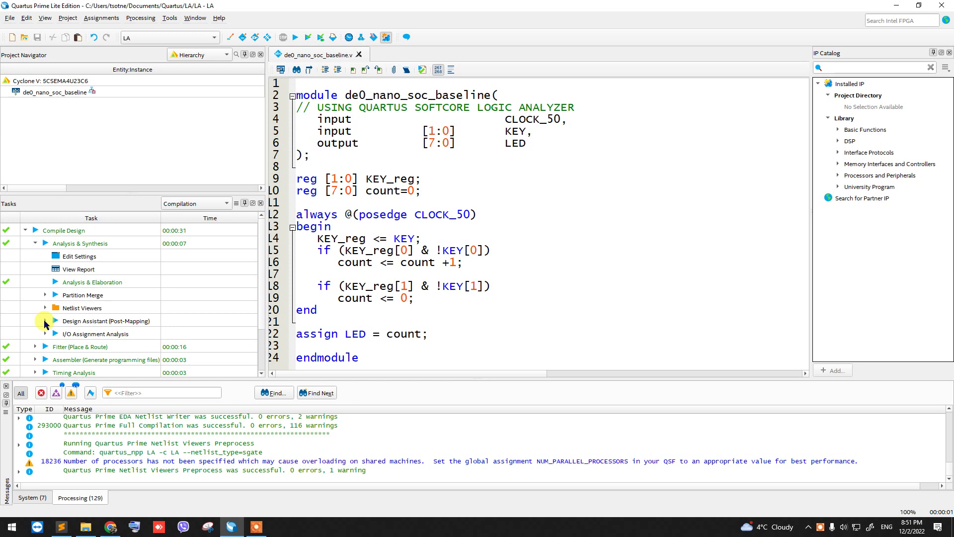
pyautogui.moveTo(495, 310); pyautogui.dragTo(297, 215)
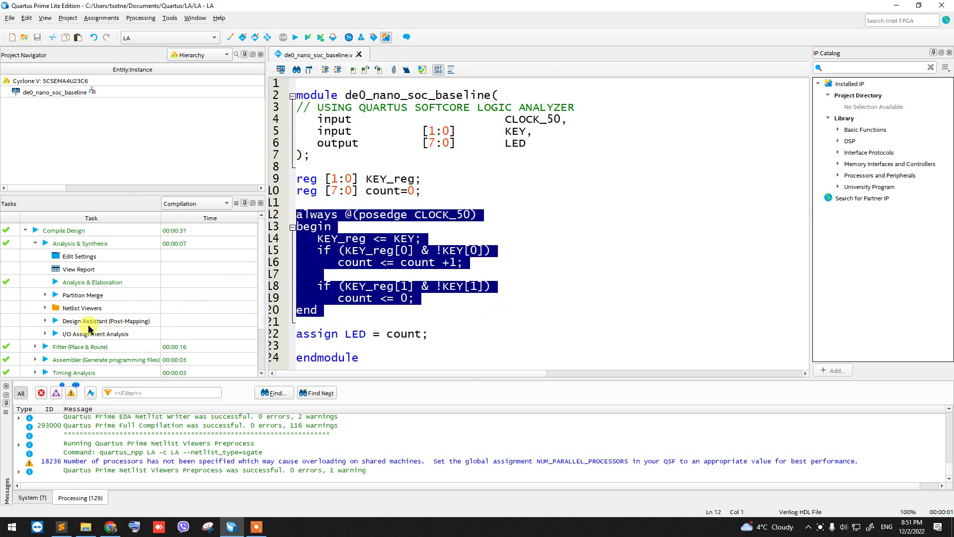
pyautogui.click(45, 322)
pyautogui.click(45, 322)
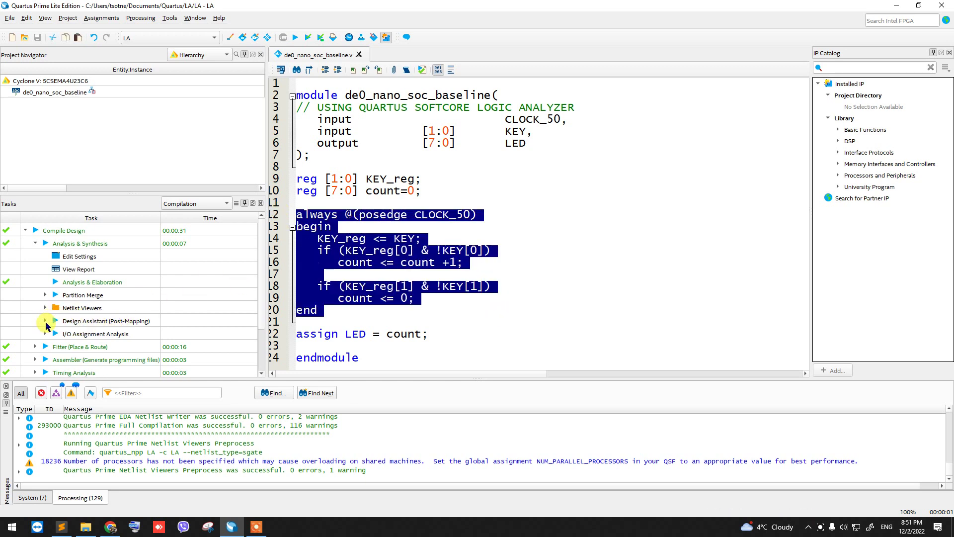
pyautogui.click(45, 308)
pyautogui.click(97, 321)
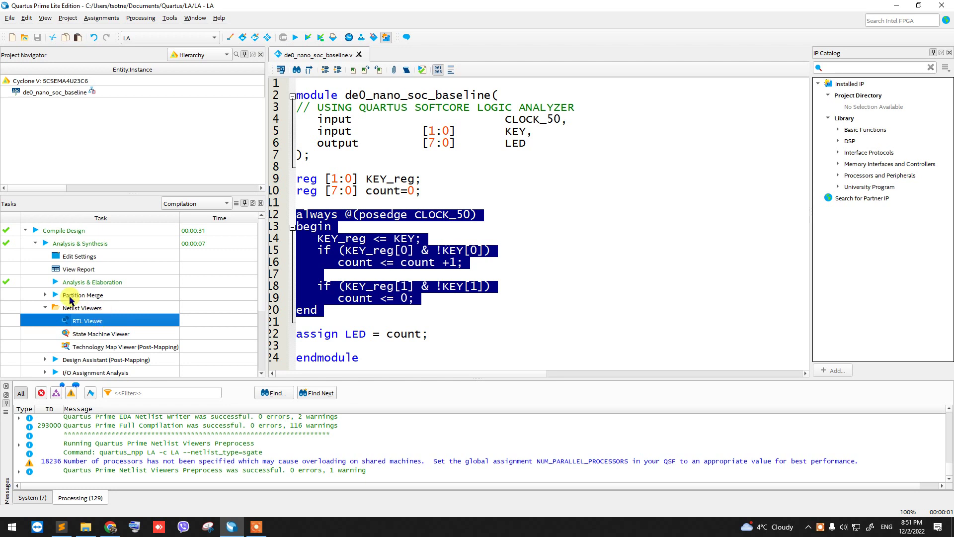
pyautogui.click(63, 244)
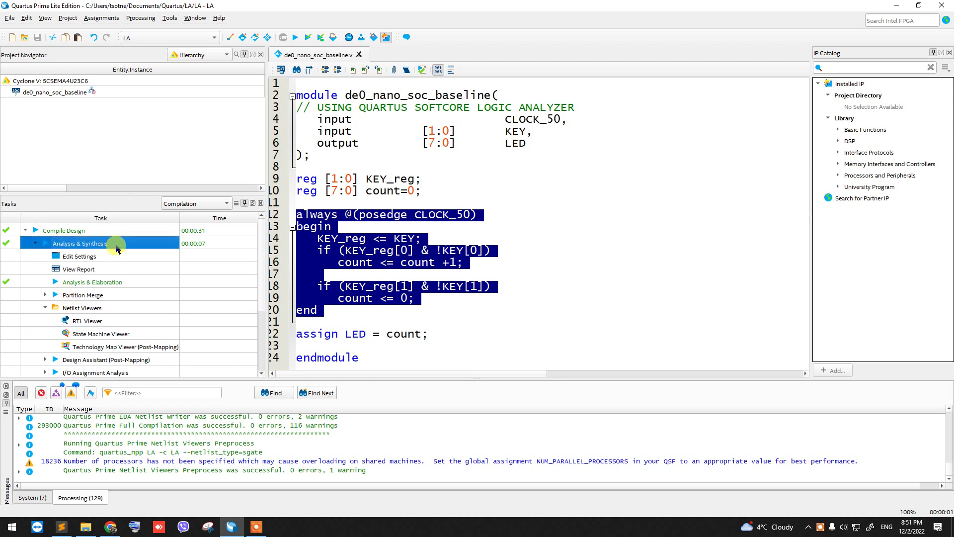
pyautogui.click(97, 320)
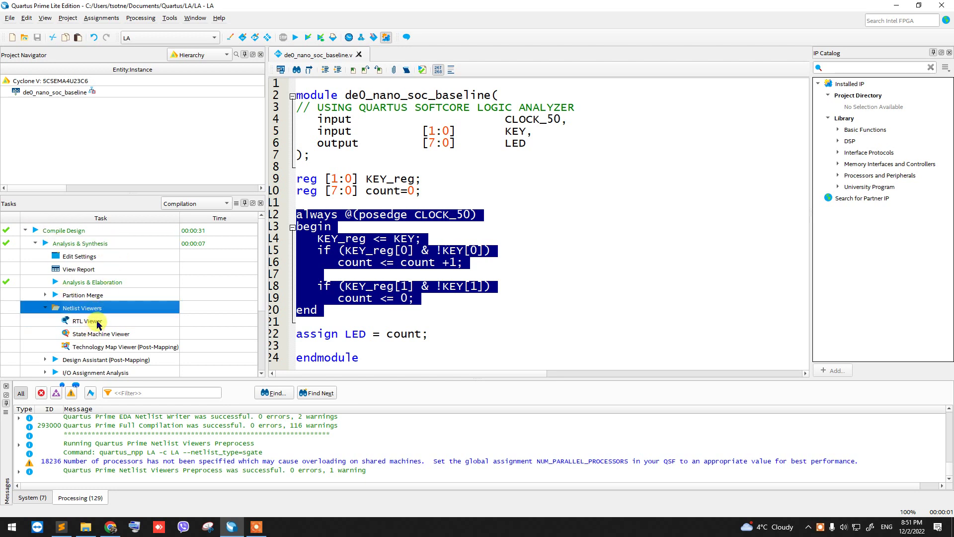
pyautogui.doubleClick(98, 322)
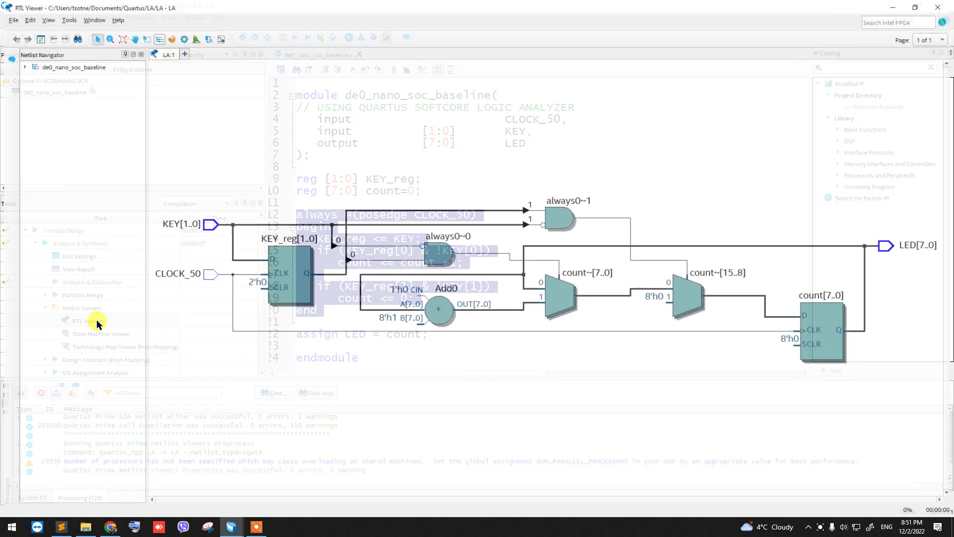
# Step: Trace the KEY_reg, always0~0, Add0 and count register nets around the first count multiplexer in the schematic
pyautogui.click(293, 284)
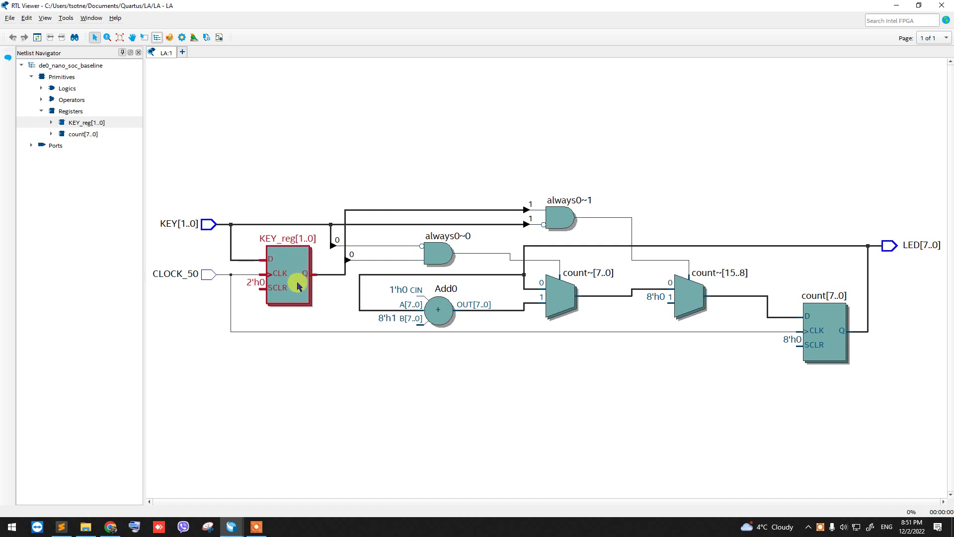
pyautogui.click(385, 260)
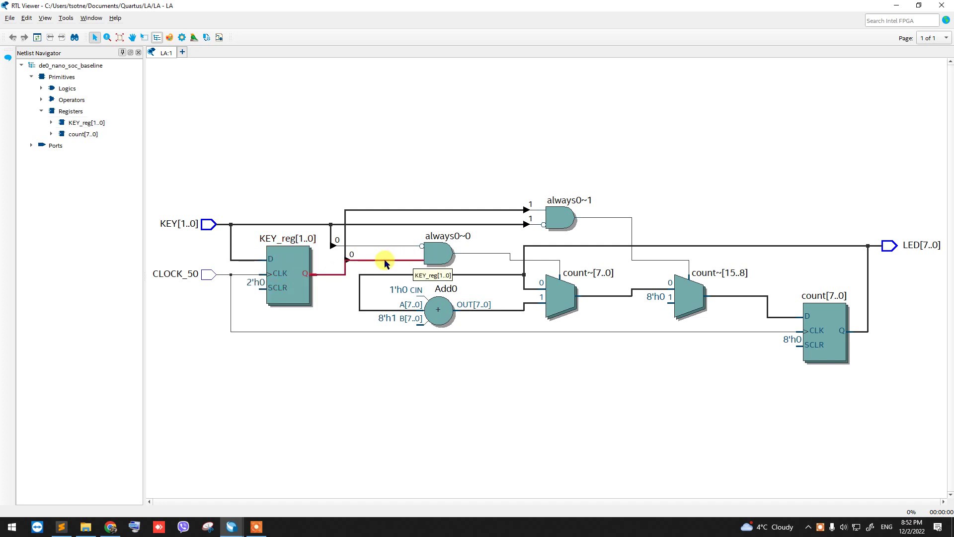
pyautogui.click(551, 260)
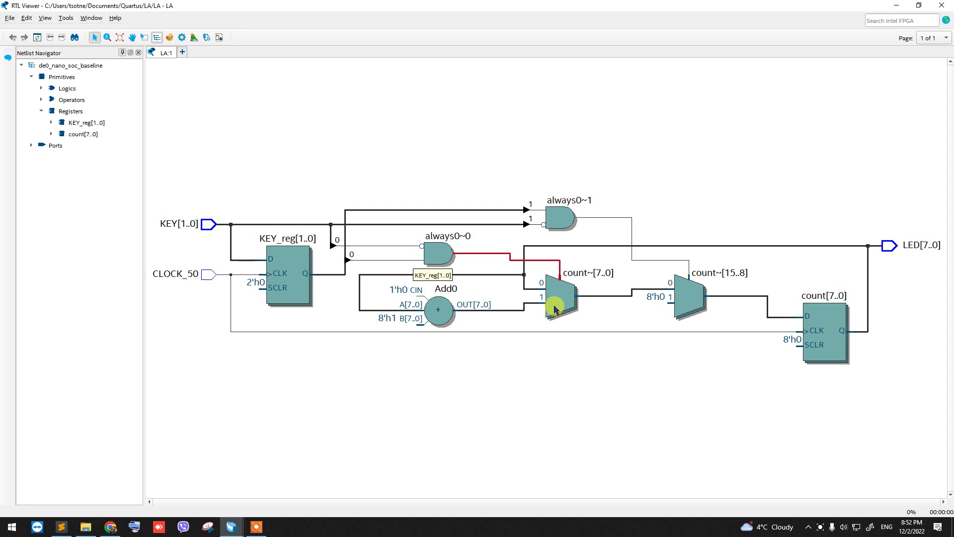
pyautogui.click(537, 304)
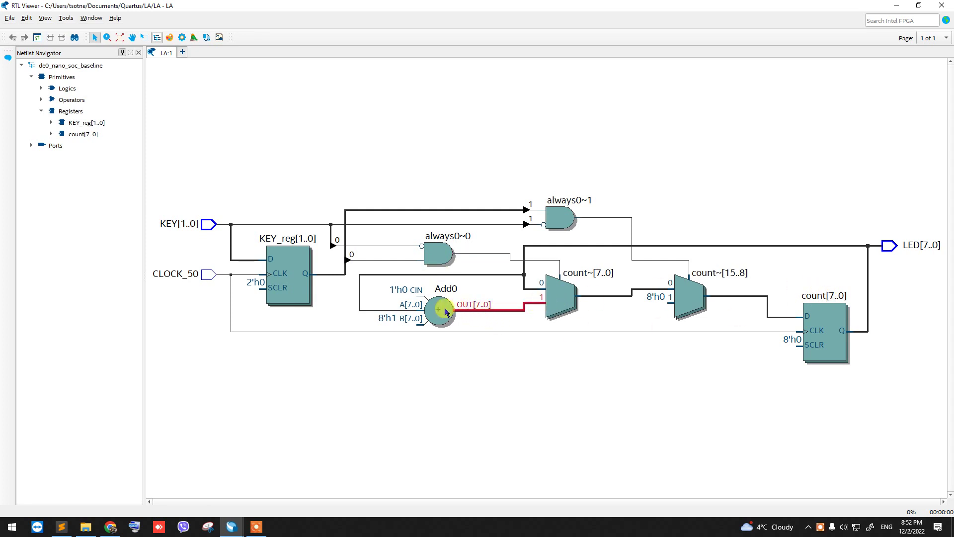
pyautogui.click(868, 298)
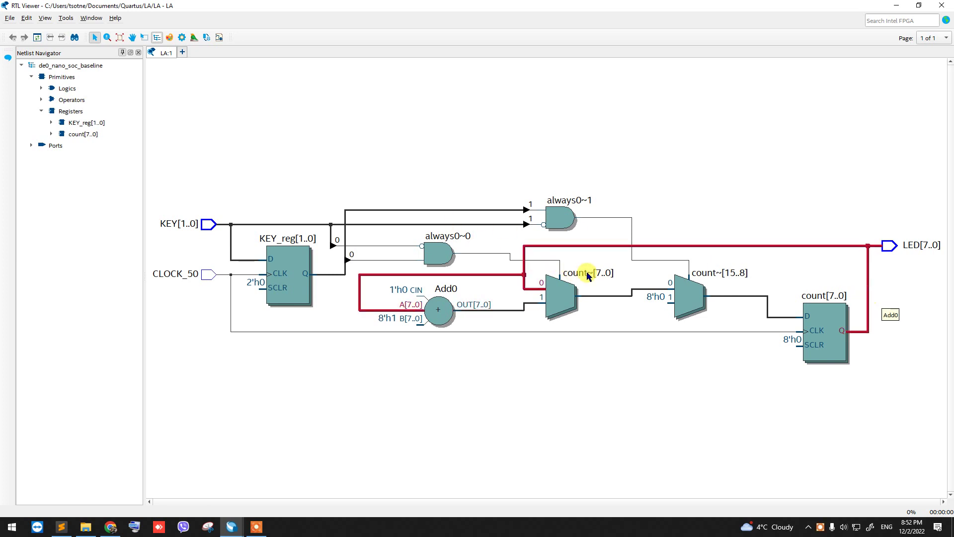
pyautogui.click(551, 260)
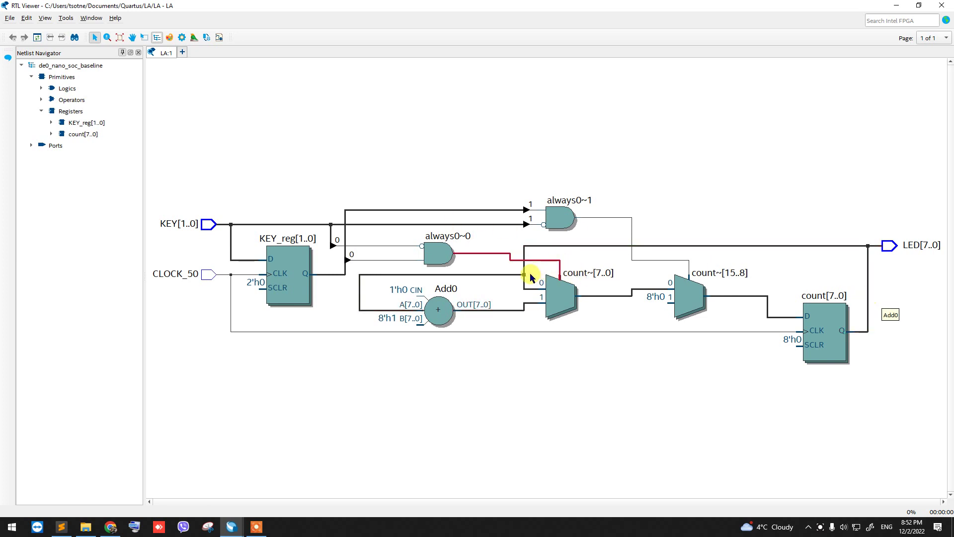
pyautogui.click(869, 279)
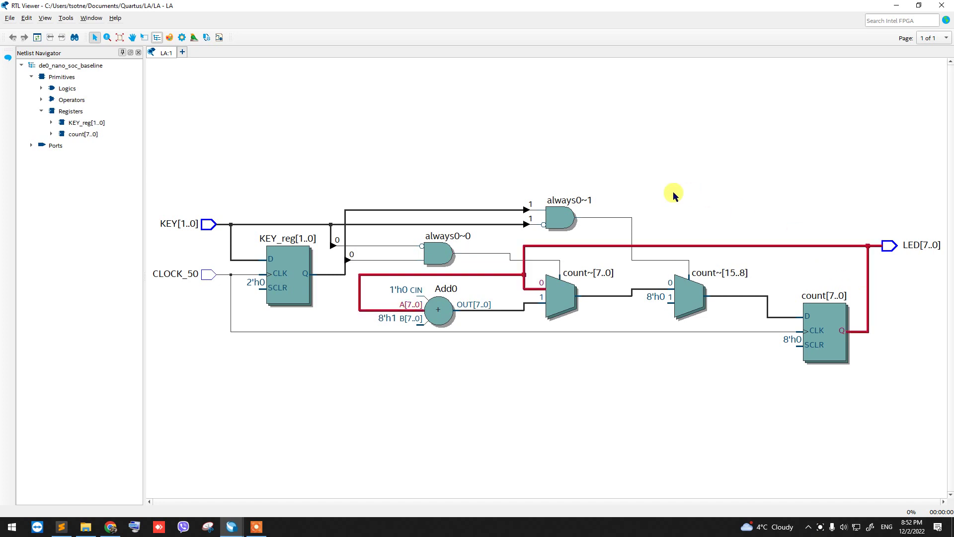
# Step: Trace the nets into the second count multiplexer, including the KEY and KEY_reg inputs and the output of always0~1
pyautogui.click(630, 297)
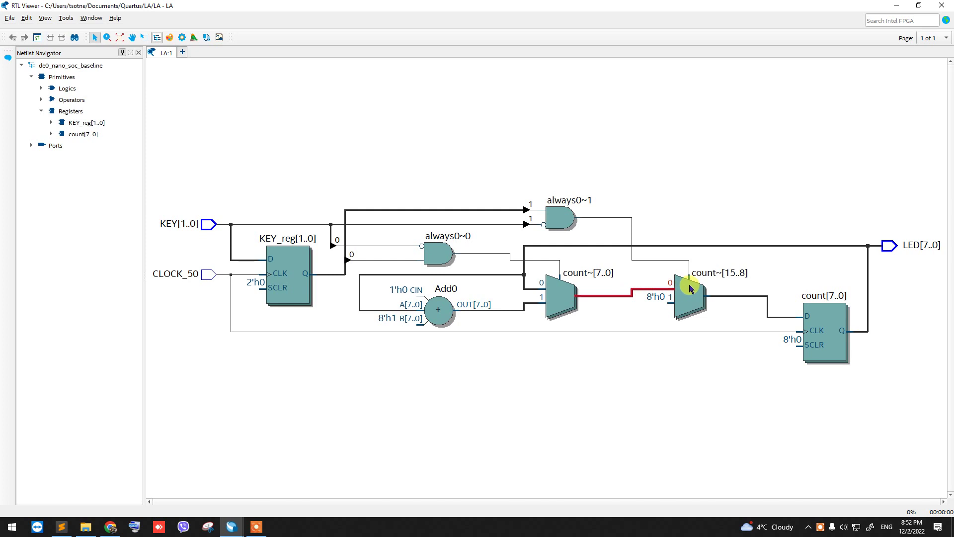
pyautogui.click(671, 260)
pyautogui.click(526, 210)
pyautogui.click(529, 223)
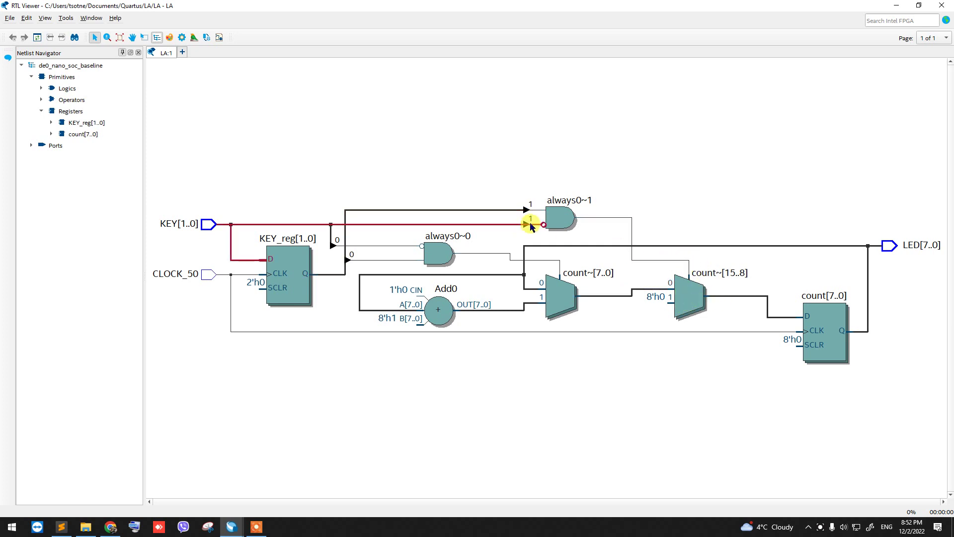
pyautogui.click(618, 219)
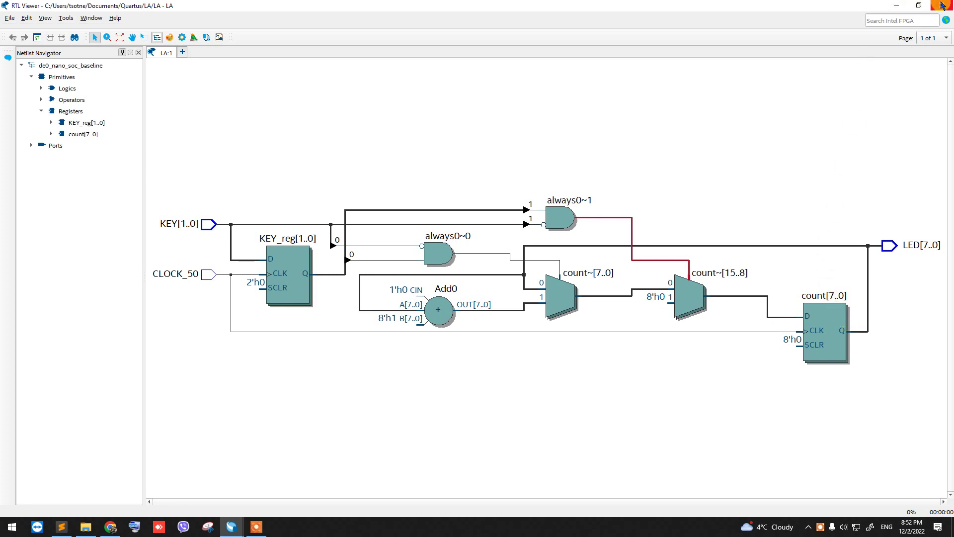
# Step: Close the RTL Viewer and collapse the Analysis & Synthesis tasks under Compile Design
pyautogui.click(941, 5)
pyautogui.click(506, 227)
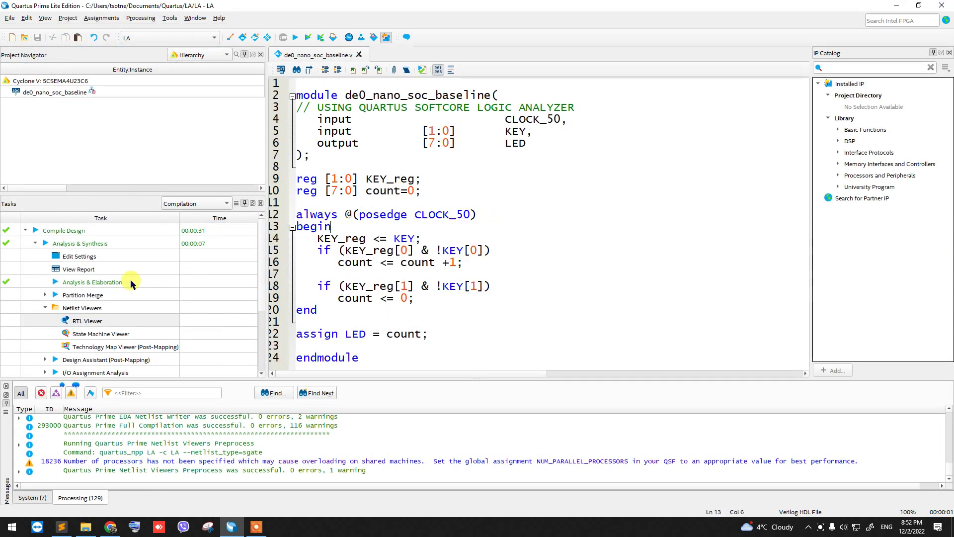
pyautogui.click(45, 308)
pyautogui.click(36, 243)
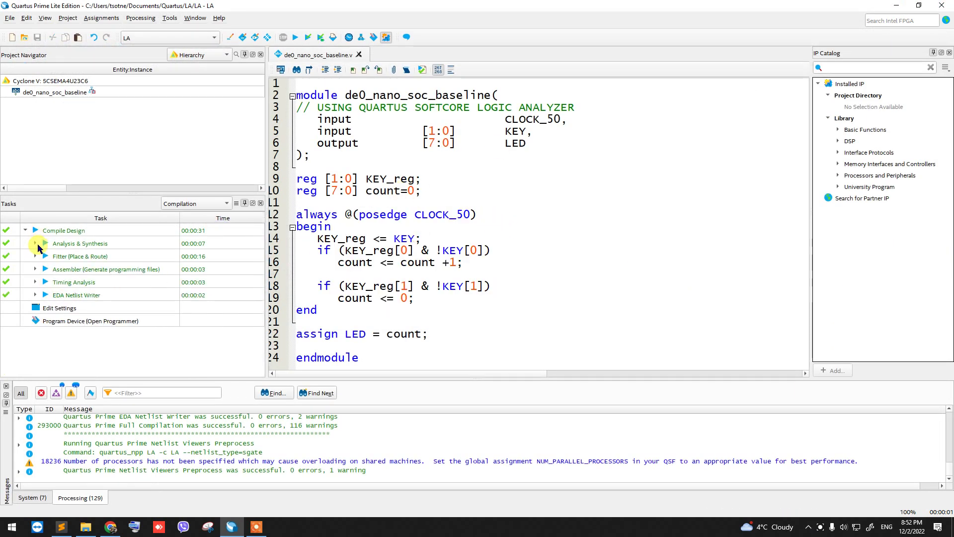
pyautogui.click(57, 232)
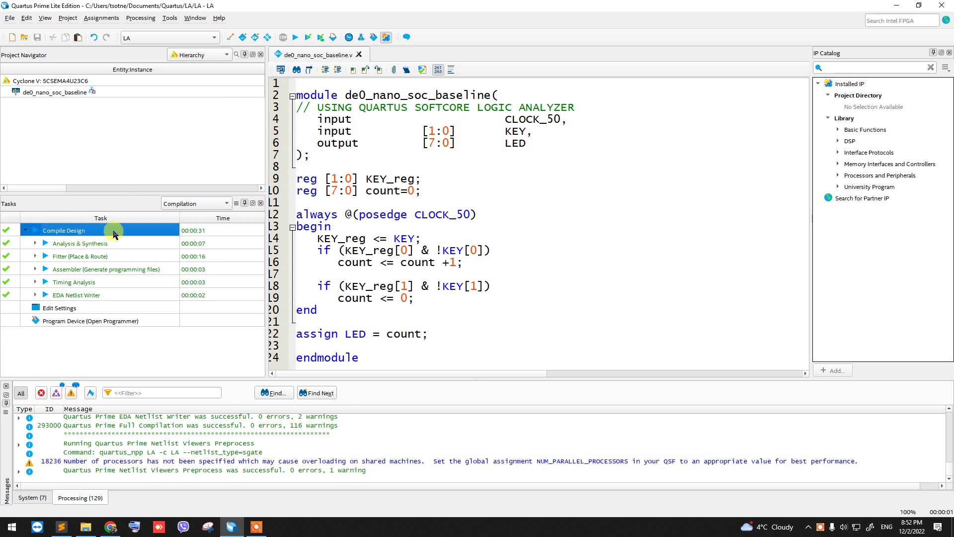
# Step: Open the Signal Tap Logic Analyzer and enlarge its instance manager and JTAG configuration area
pyautogui.click(175, 20)
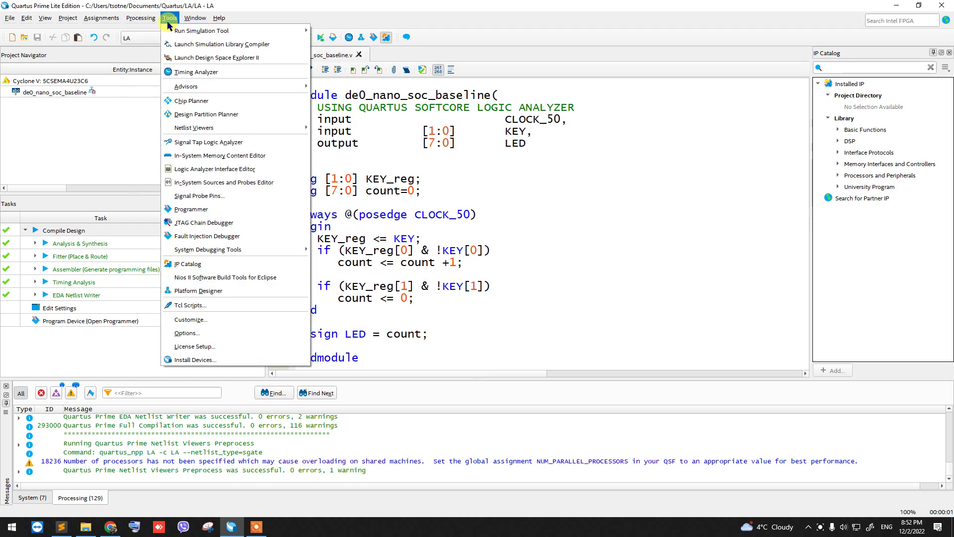
pyautogui.click(203, 144)
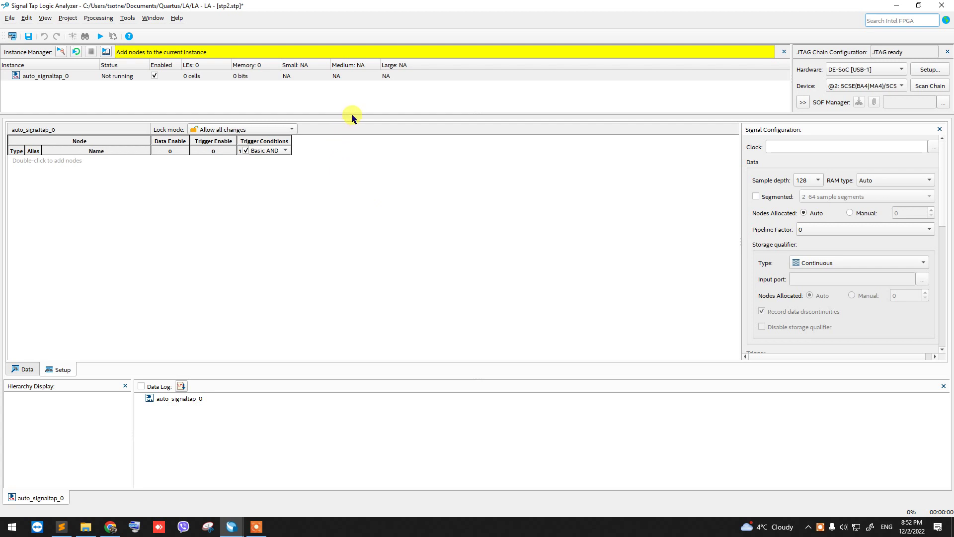
pyautogui.moveTo(348, 112); pyautogui.dragTo(451, 154)
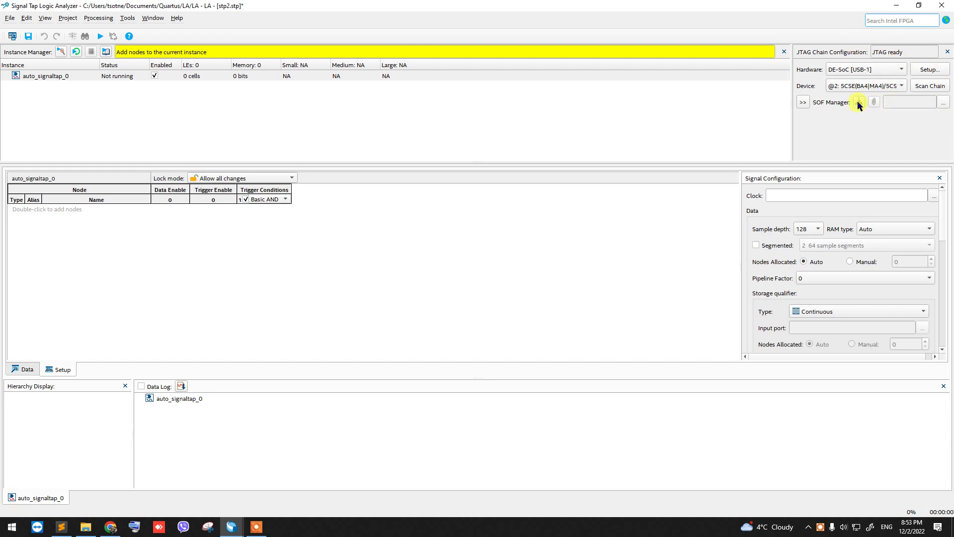
# Step: Choose output_files/LA.sof as the programming file in the SOF Manager
pyautogui.click(935, 103)
pyautogui.click(187, 85)
pyautogui.doubleClick(187, 86)
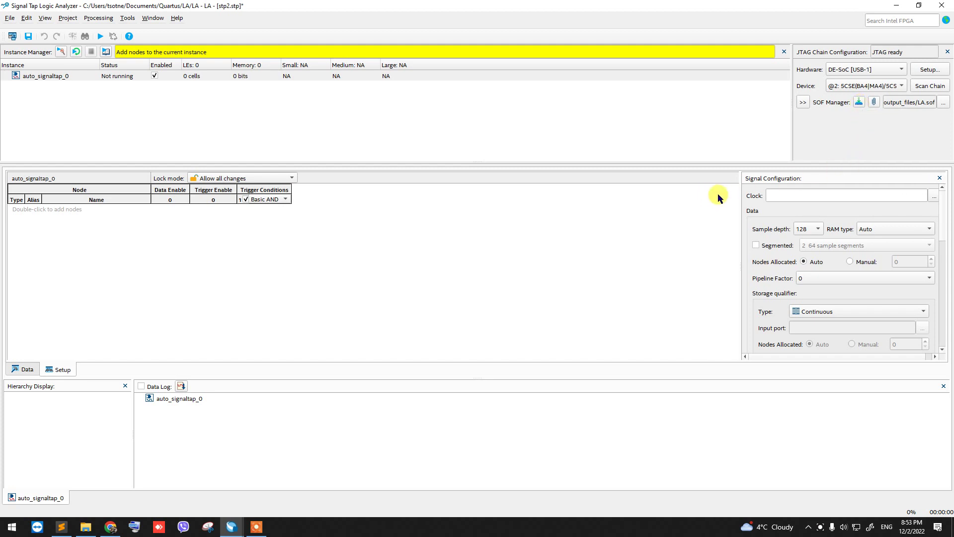
# Step: Enlarge the Signal Configuration area in both width and height
pyautogui.moveTo(741, 193); pyautogui.dragTo(637, 189)
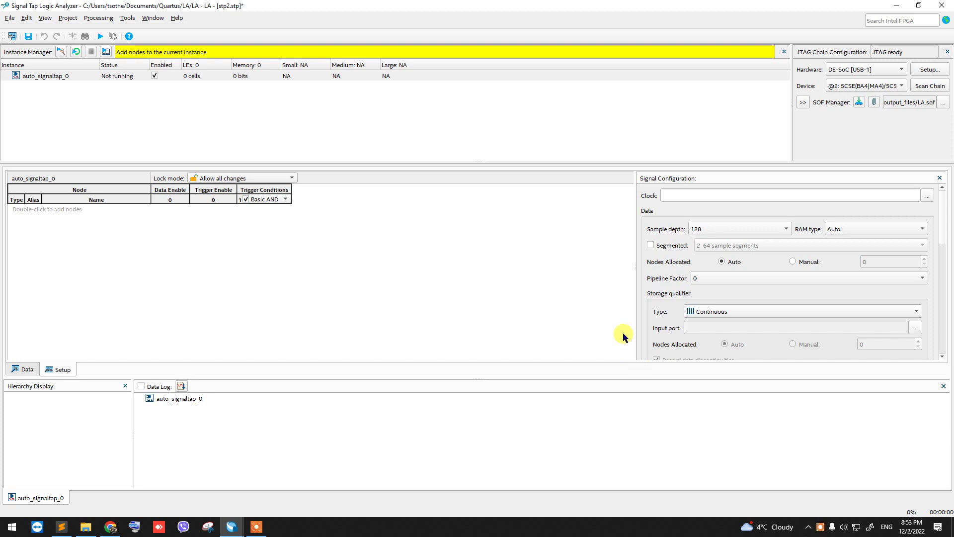
pyautogui.moveTo(612, 377); pyautogui.dragTo(620, 469)
pyautogui.click(838, 197)
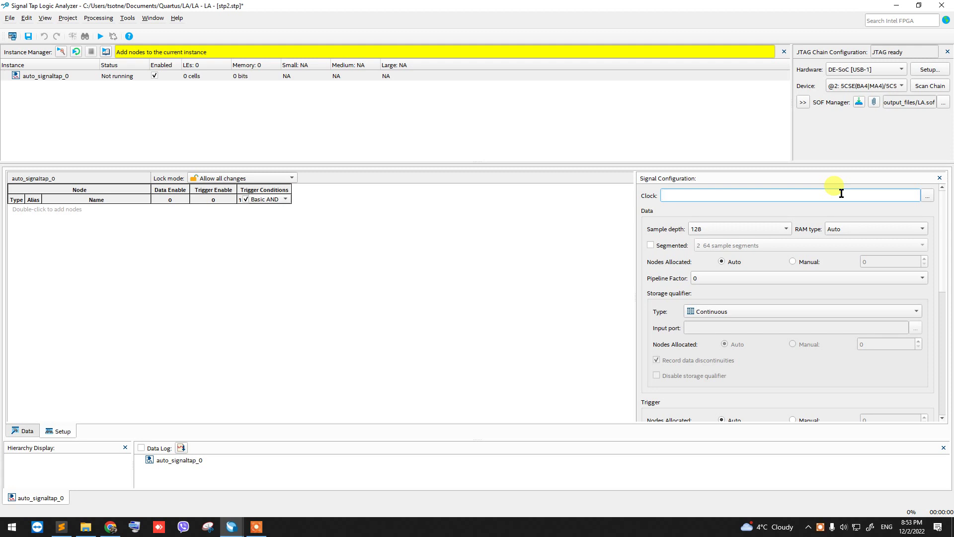
# Step: Find candidate nodes for the Signal Tap clock, listing those that match the Pins: all & Registers: post-fitting filter
pyautogui.click(927, 196)
pyautogui.click(653, 130)
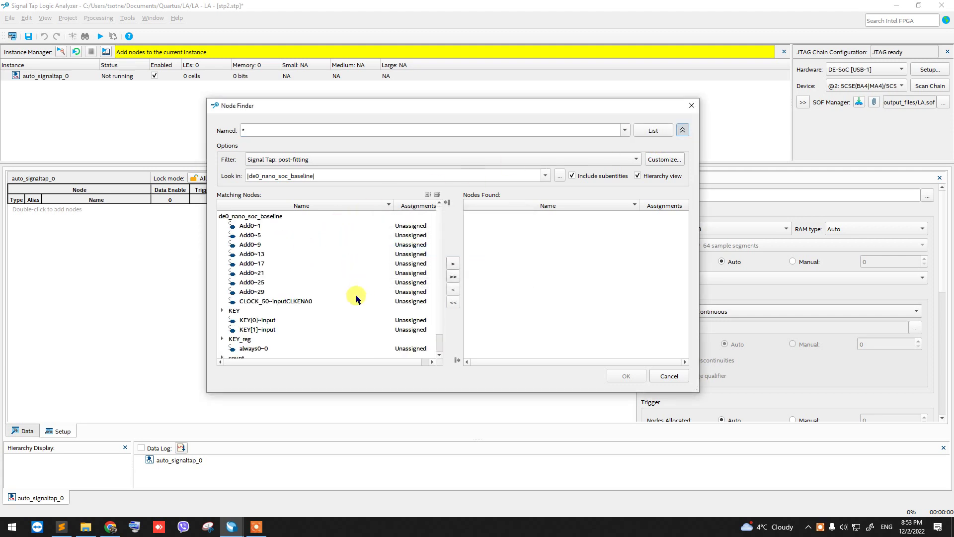
pyautogui.click(278, 301)
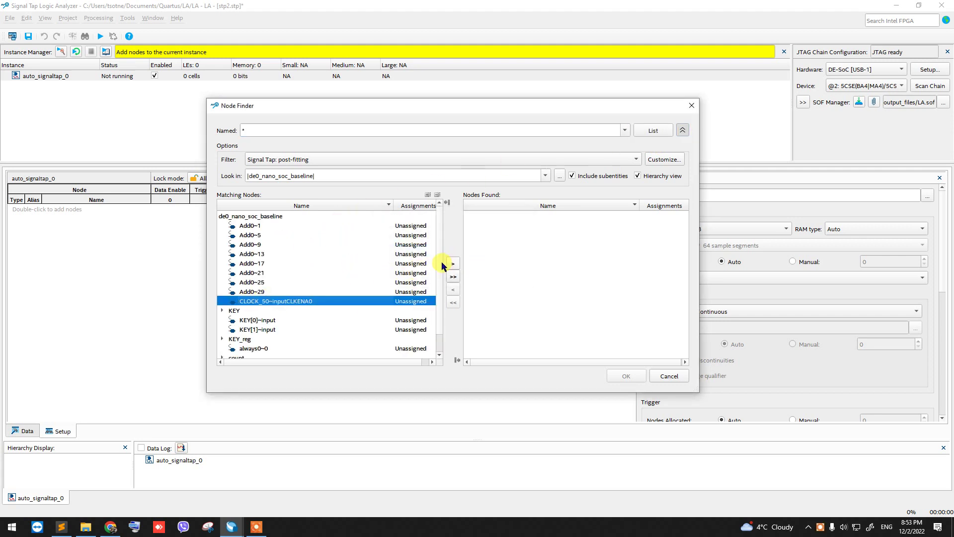
pyautogui.scroll(-1, 444, 298)
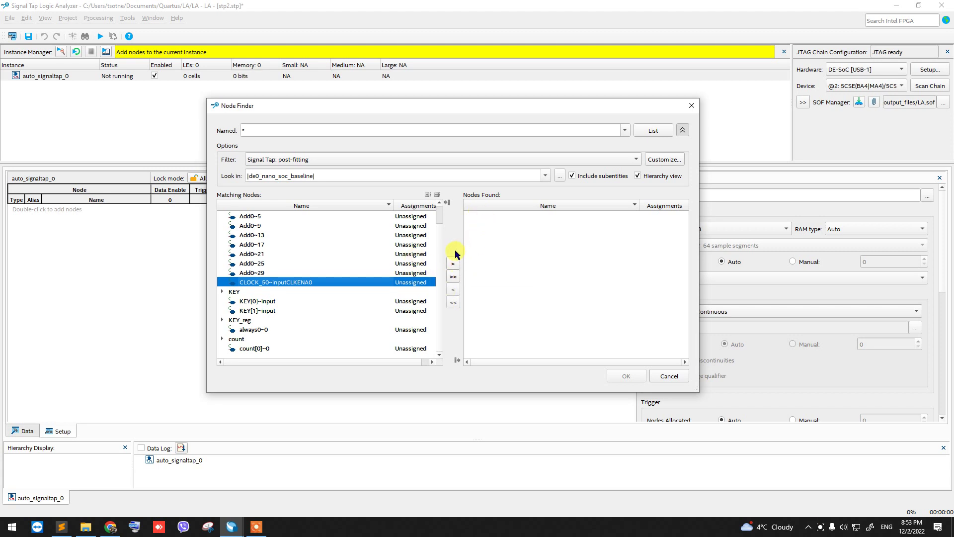
pyautogui.click(567, 160)
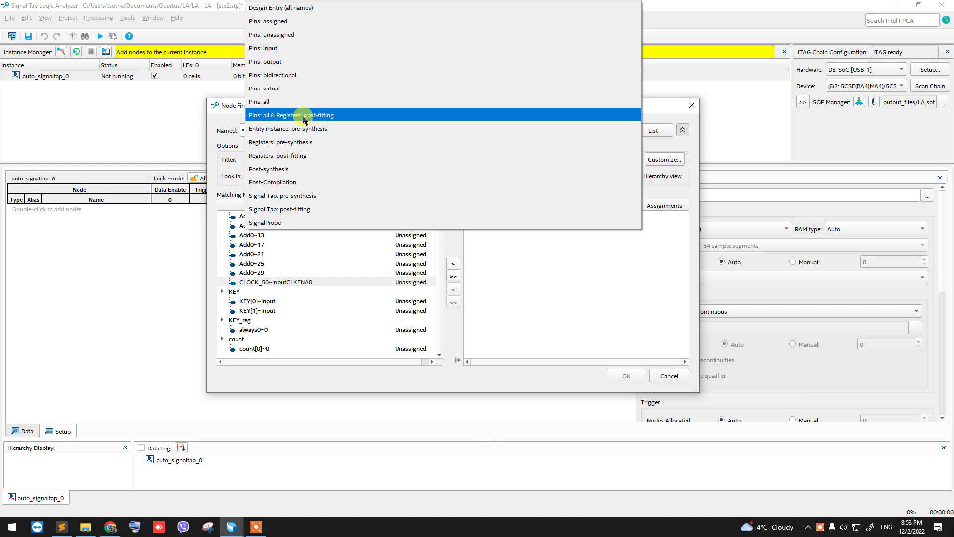
pyautogui.click(354, 117)
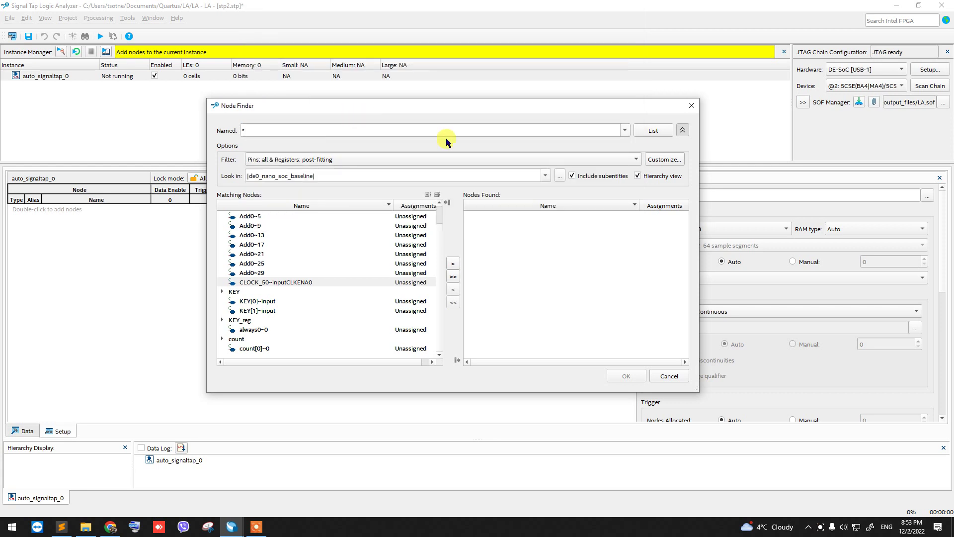
pyautogui.click(653, 130)
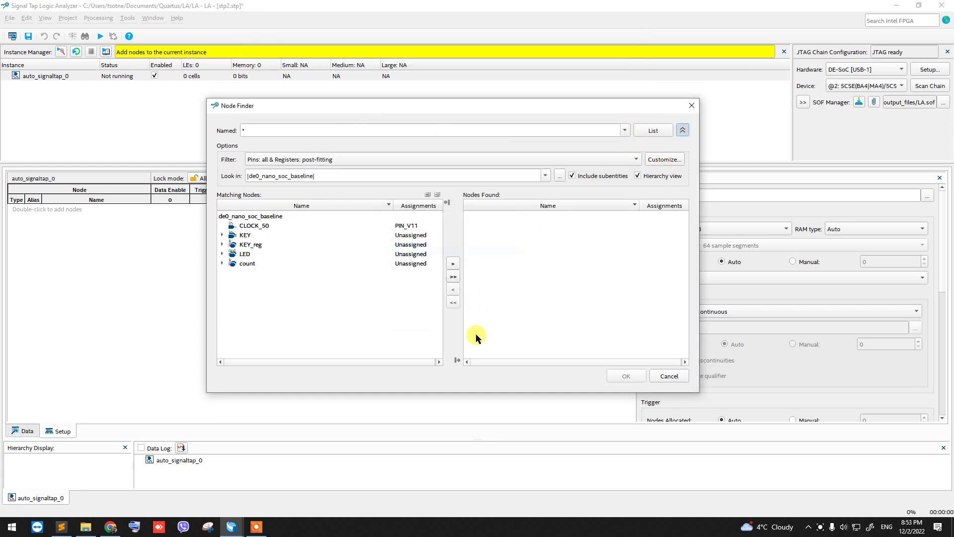
# Step: Assign CLOCK_50 as the Signal Tap clock and agree to set the Top partition's netlist type to Post-Fit
pyautogui.click(258, 228)
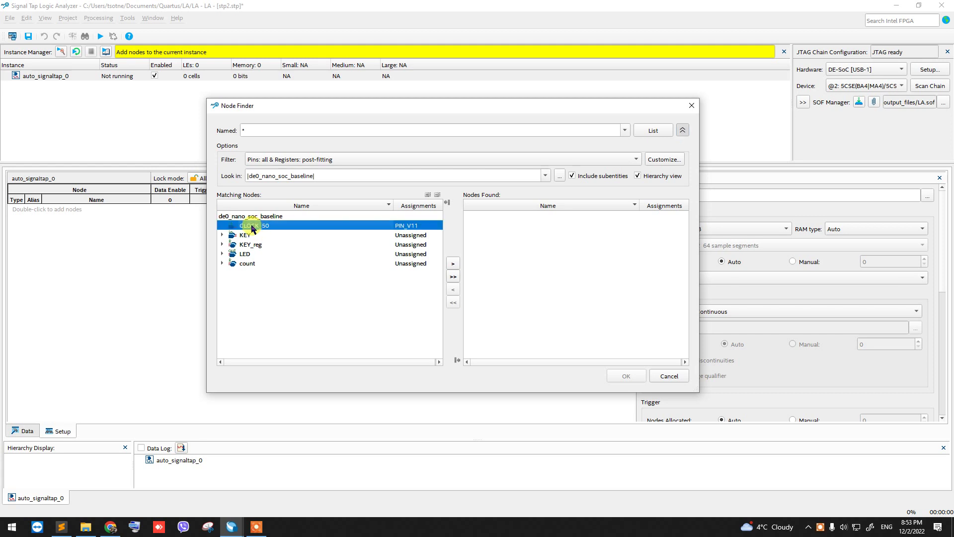
pyautogui.click(453, 263)
pyautogui.click(626, 376)
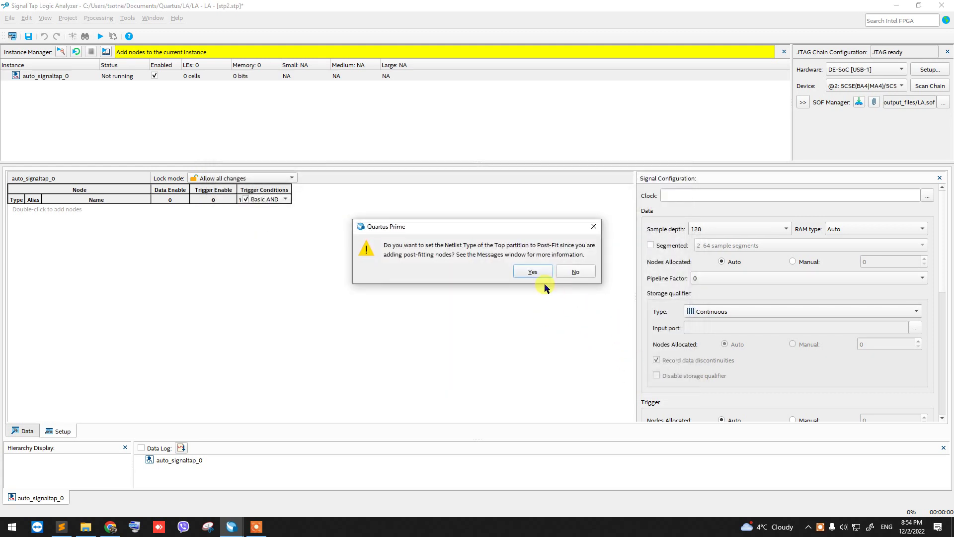
pyautogui.click(531, 275)
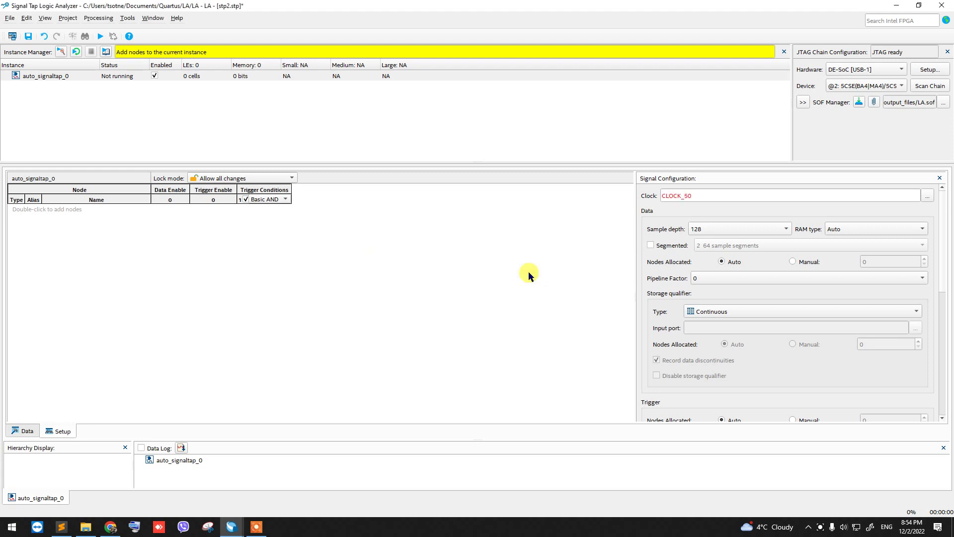
# Step: Set the sample depth to 512 in the signal configuration
pyautogui.click(767, 195)
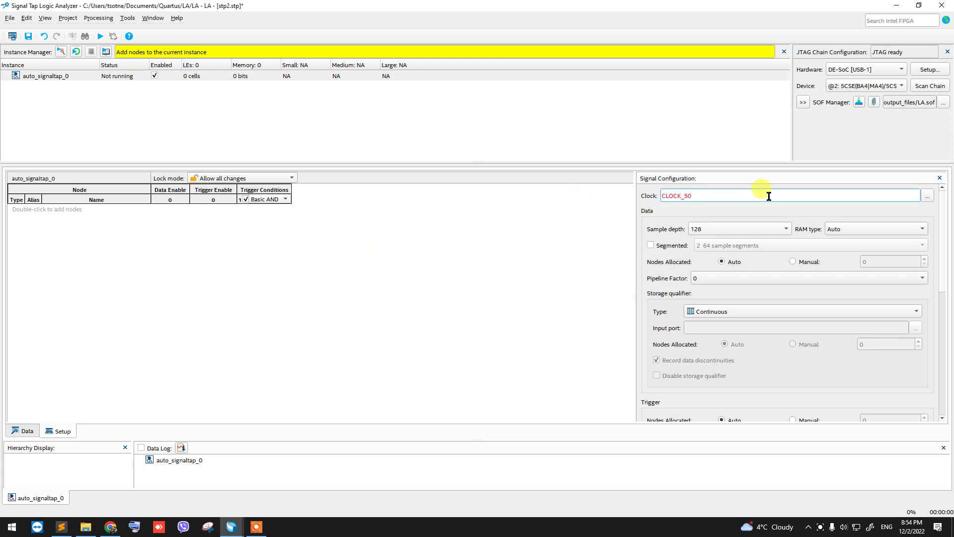
pyautogui.moveTo(718, 193); pyautogui.dragTo(618, 193)
pyautogui.click(729, 195)
pyautogui.moveTo(728, 195); pyautogui.dragTo(647, 196)
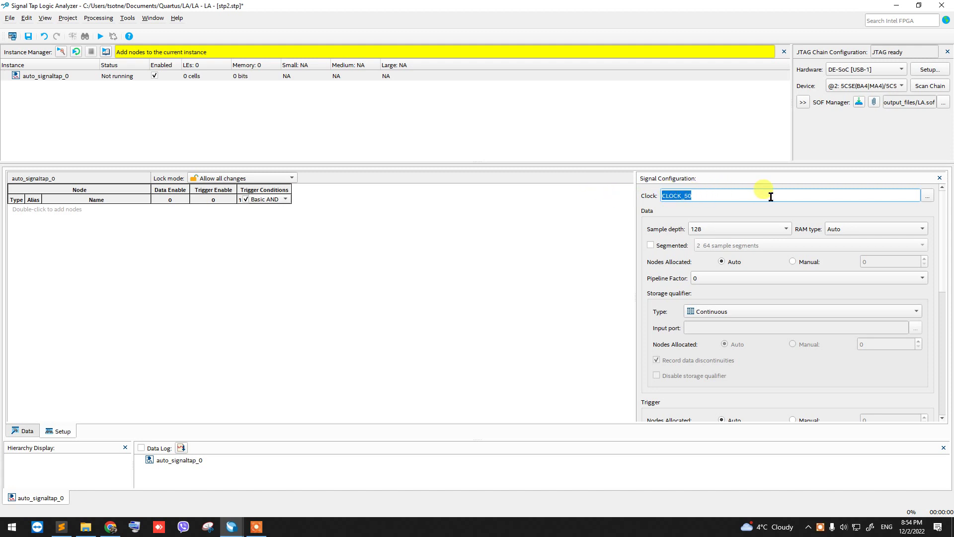
pyautogui.click(784, 230)
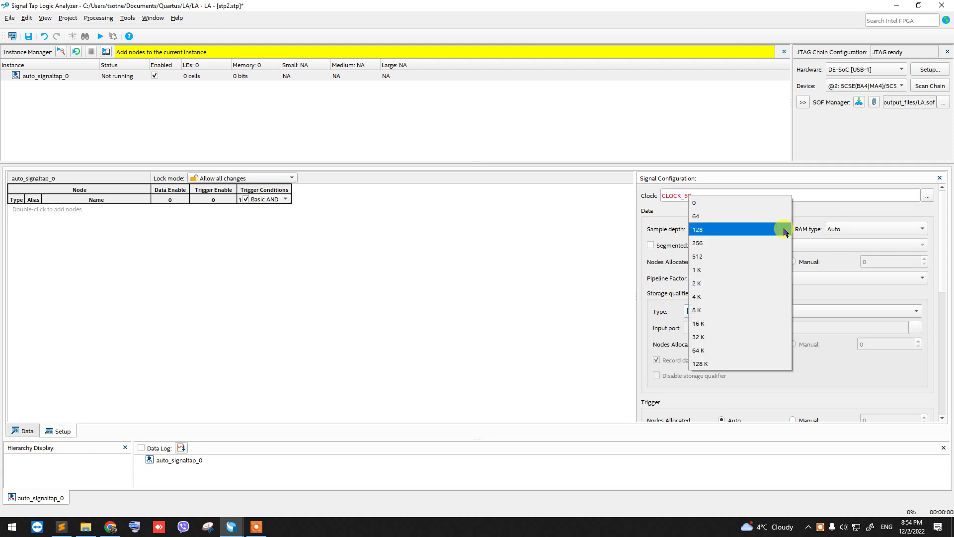
pyautogui.click(759, 257)
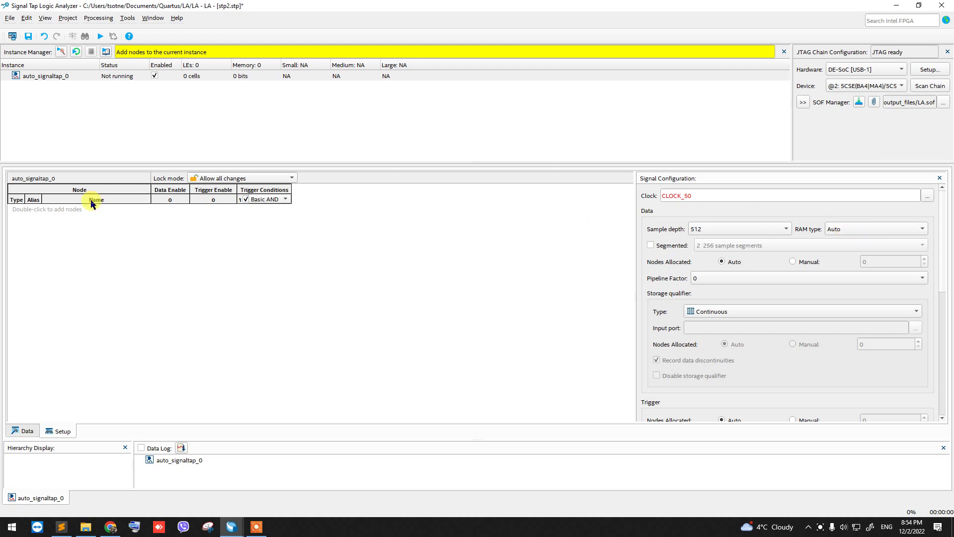
# Step: Open the Node Finder for the instance's node list and list the nodes filtered by Pins: all & Registers: post-fitting
pyautogui.doubleClick(70, 209)
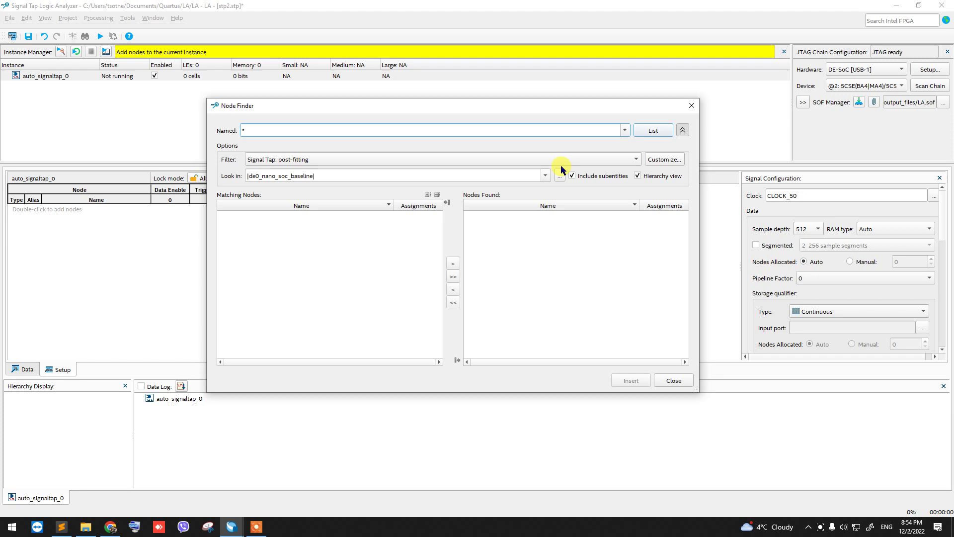
pyautogui.click(654, 130)
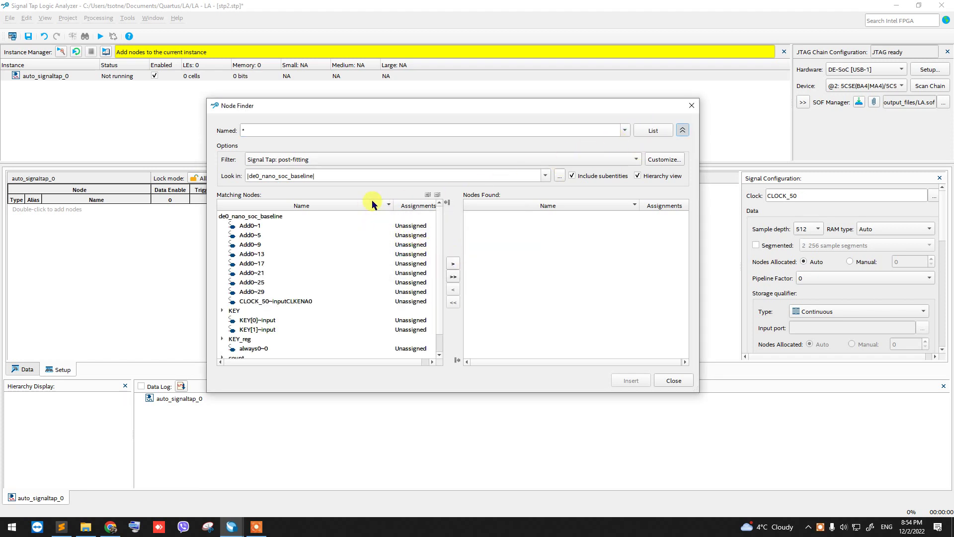
pyautogui.click(386, 161)
pyautogui.click(373, 125)
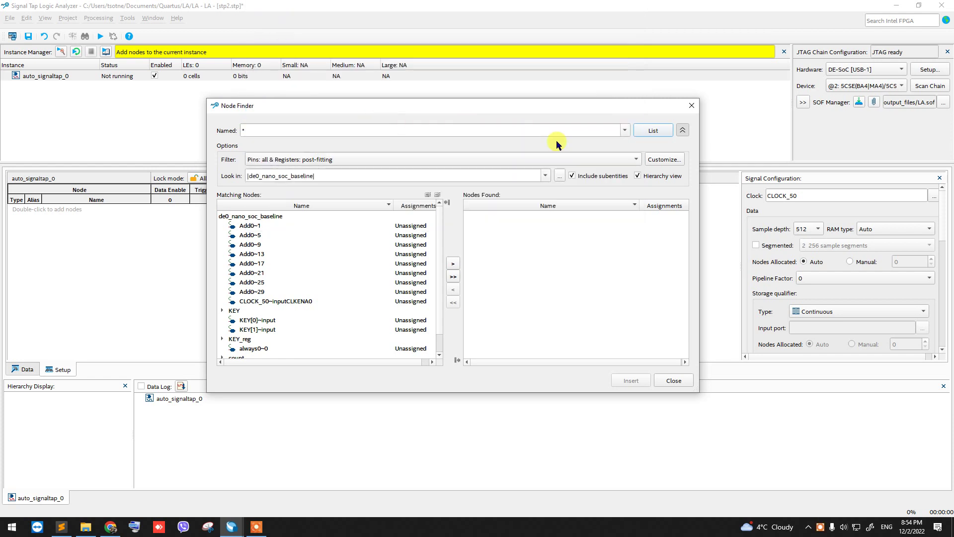
pyautogui.click(651, 129)
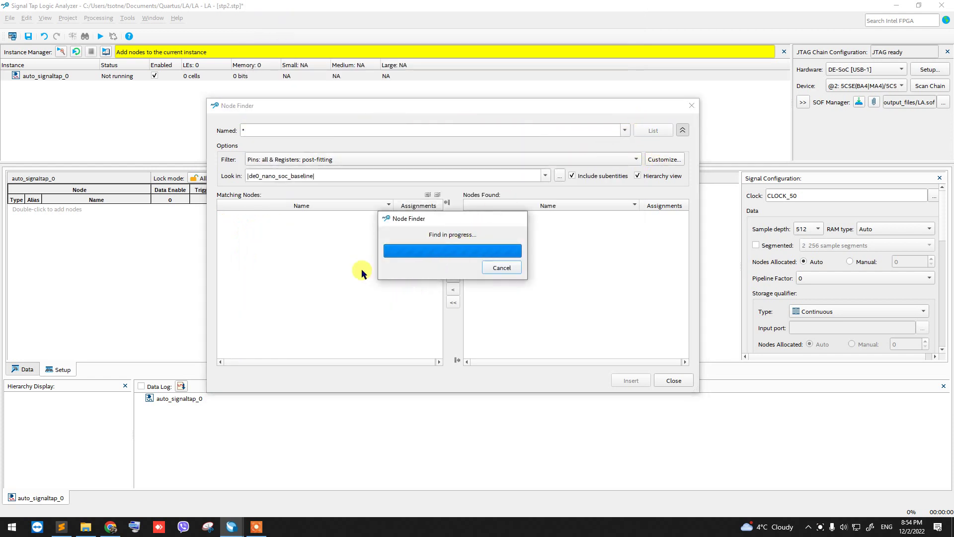
# Step: Insert the count, KEY and KEY_reg nodes into auto_signaltap_0 and close the Node Finder
pyautogui.click(247, 264)
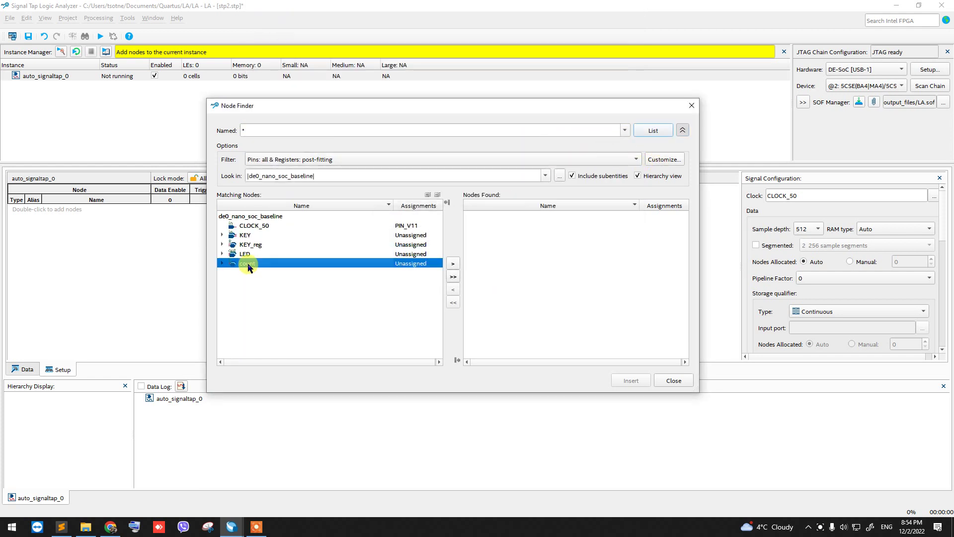
pyautogui.click(452, 264)
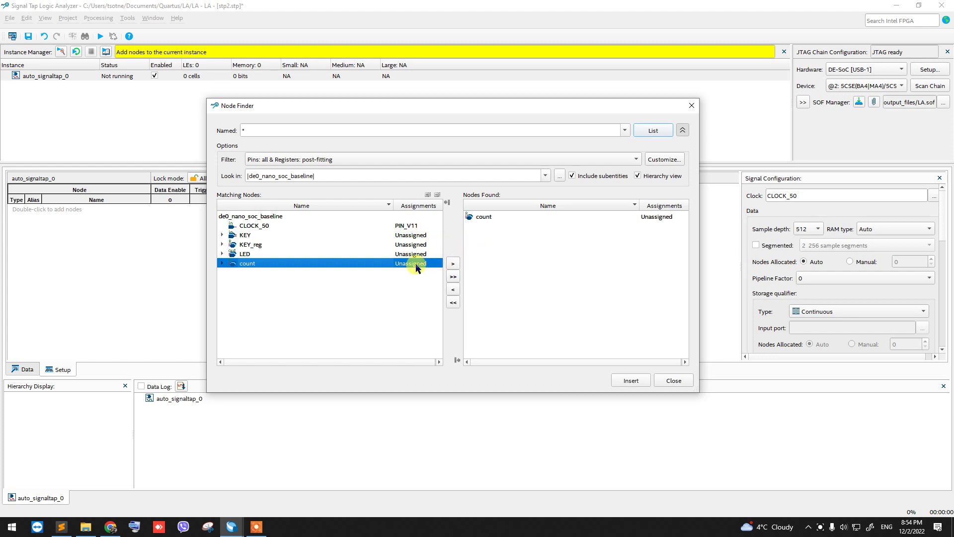
pyautogui.moveTo(249, 236); pyautogui.dragTo(251, 245)
pyautogui.click(457, 263)
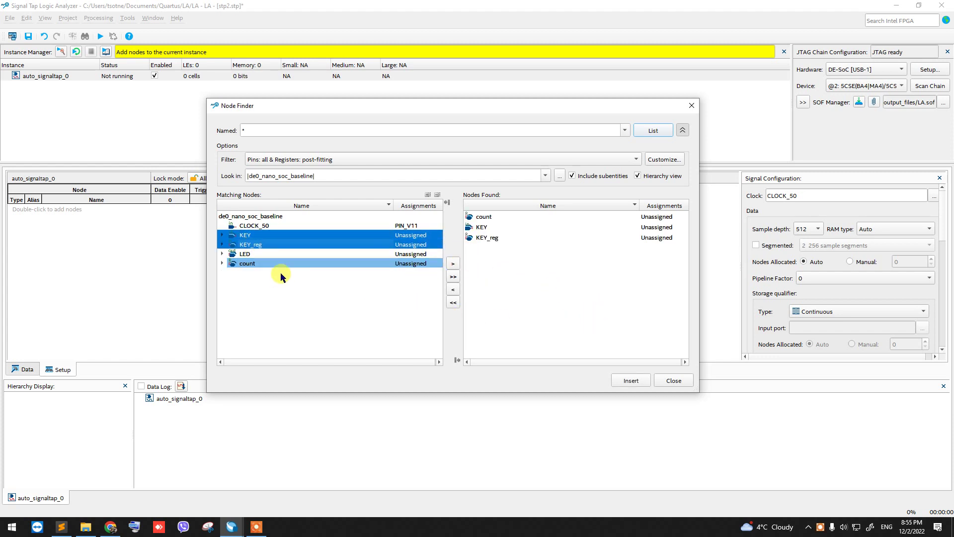
pyautogui.click(631, 380)
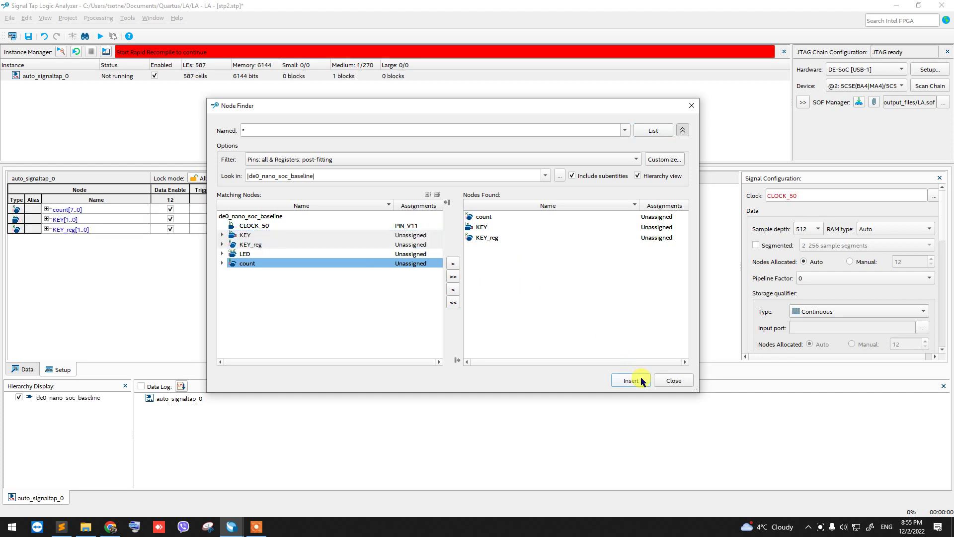
pyautogui.click(681, 381)
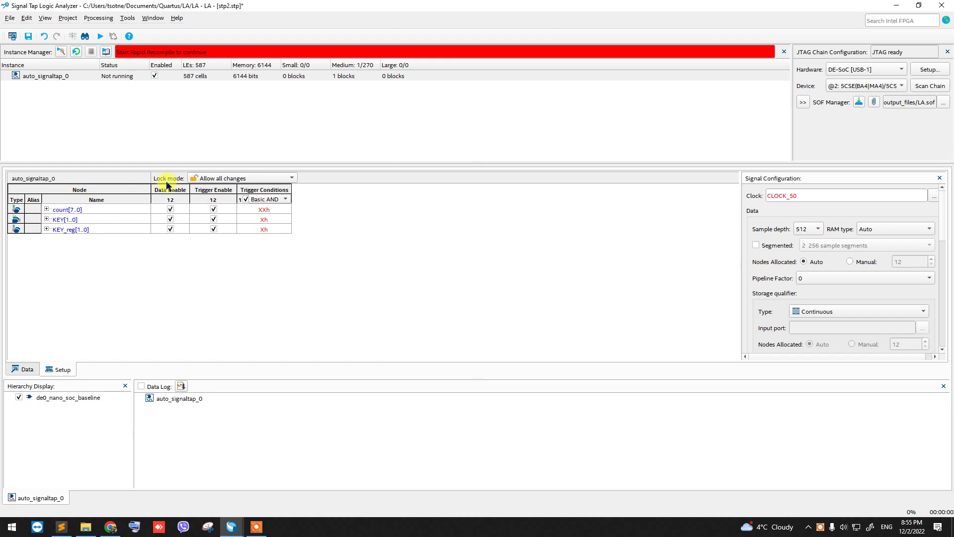
# Step: Expand the KEY group and set the trigger conditions of KEY[0] and KEY[1] to Falling Edge
pyautogui.click(47, 219)
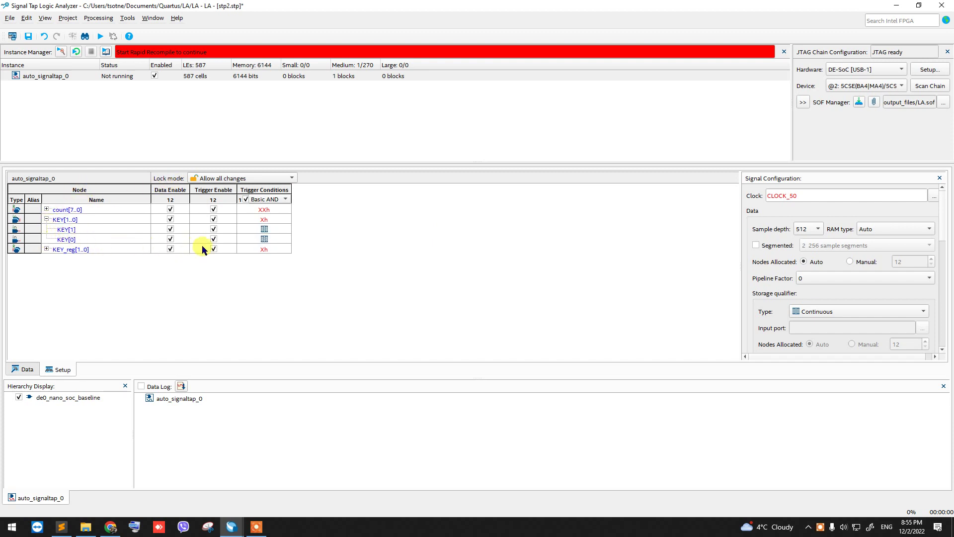
pyautogui.click(91, 240)
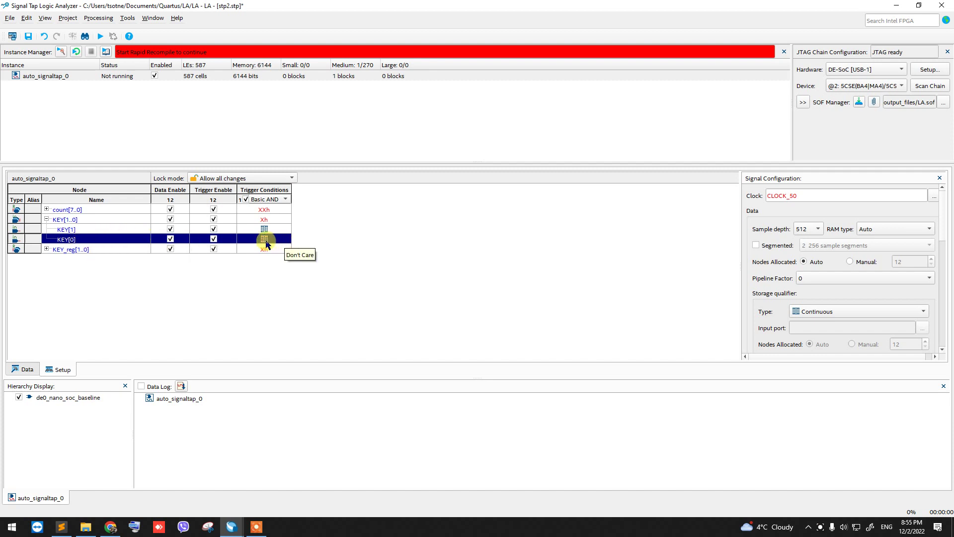
pyautogui.rightClick(266, 242)
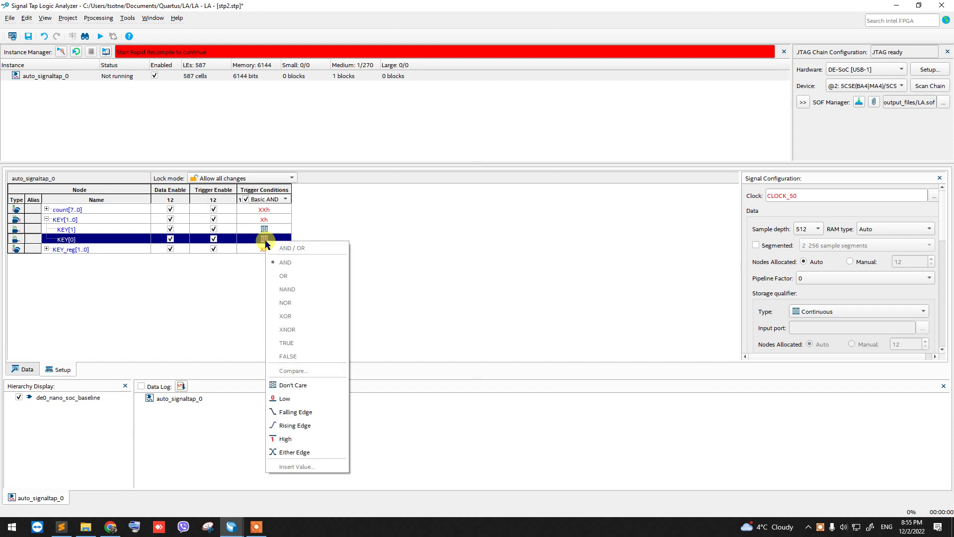
pyautogui.click(330, 410)
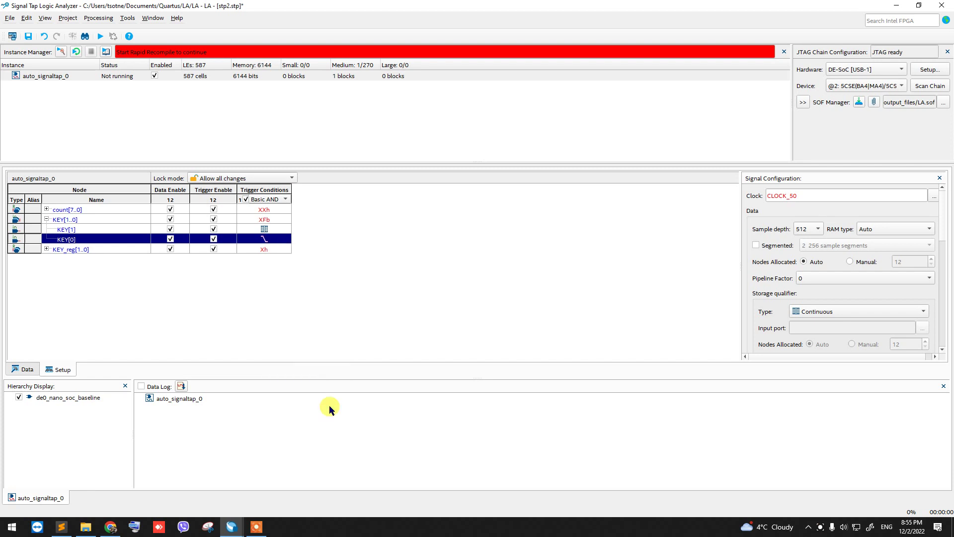
pyautogui.click(264, 231)
pyautogui.rightClick(264, 232)
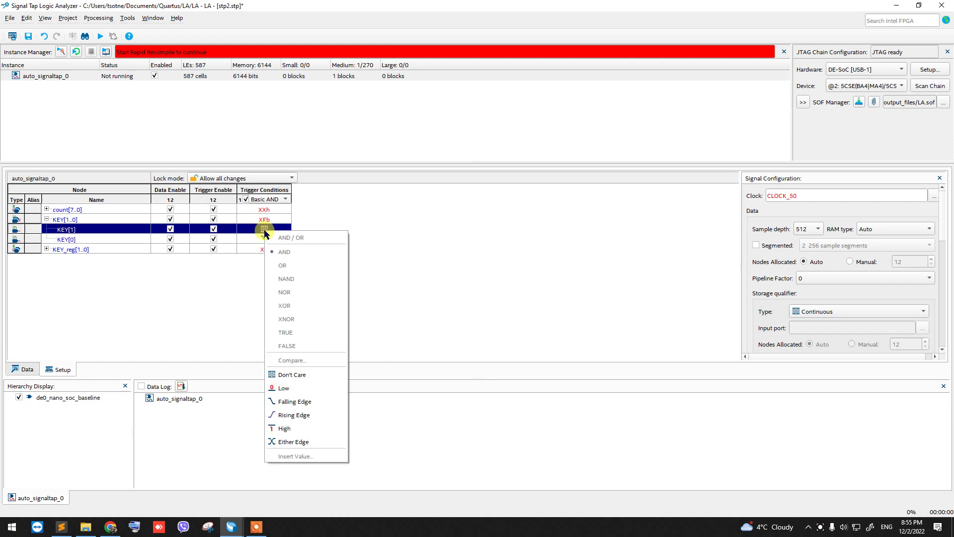
pyautogui.click(328, 405)
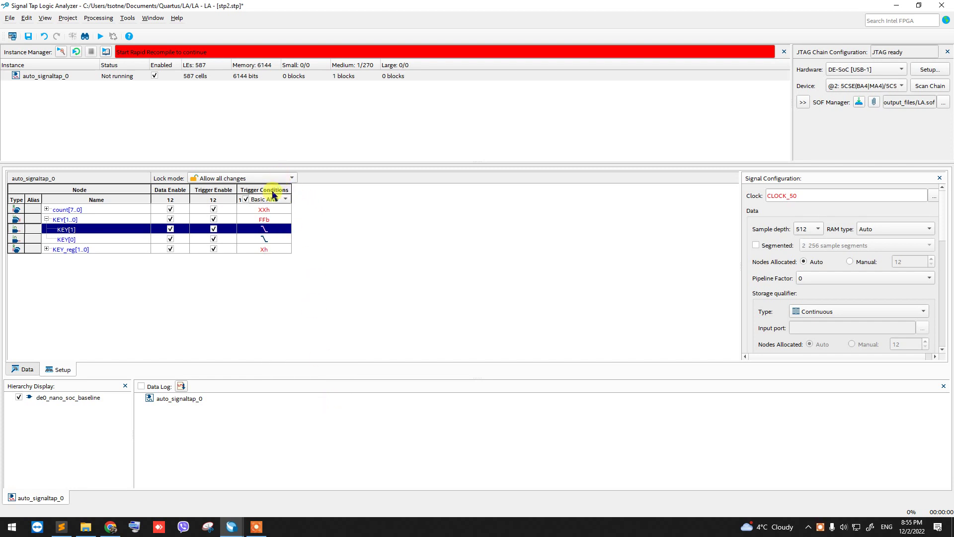
# Step: Change the trigger condition type to Basic OR and collapse the KEY group
pyautogui.click(288, 200)
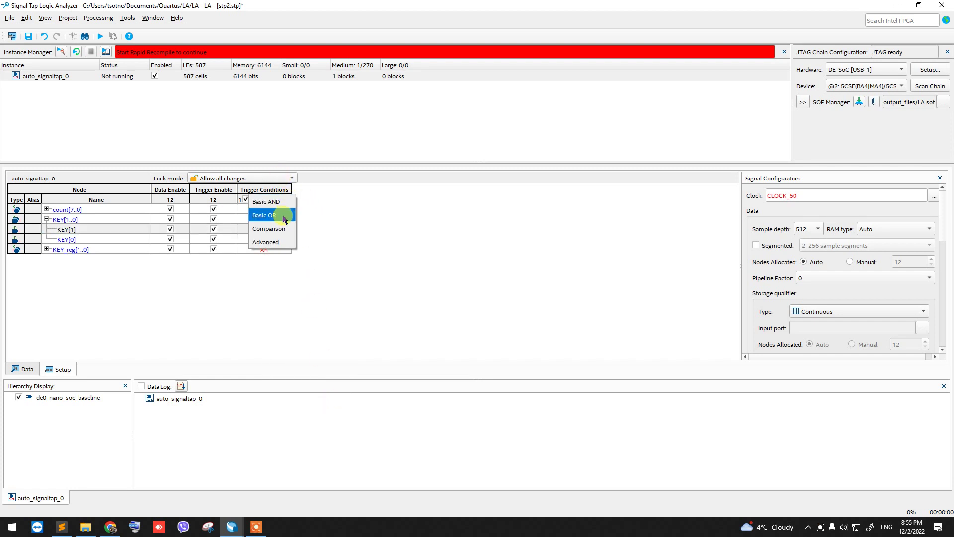
pyautogui.click(284, 217)
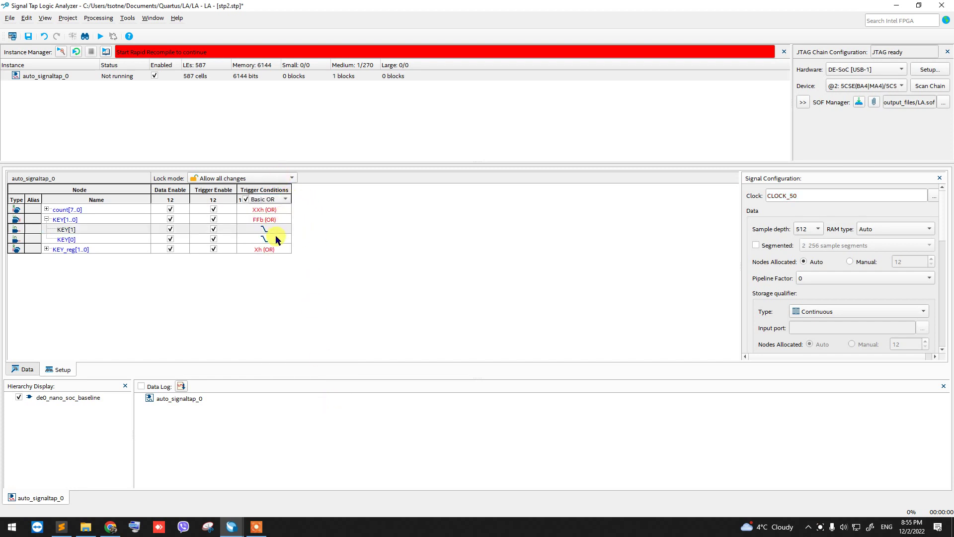
pyautogui.click(47, 220)
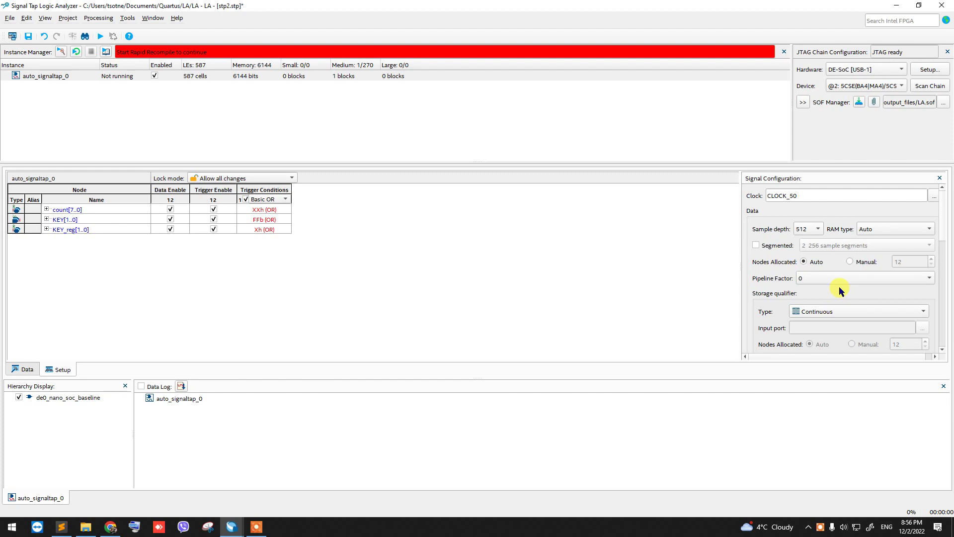
# Step: Start compiling the design, saving the Signal Tap file as stp2.stp in the LA folder and enabling it for the current project
pyautogui.moveTo(946, 234); pyautogui.dragTo(943, 204)
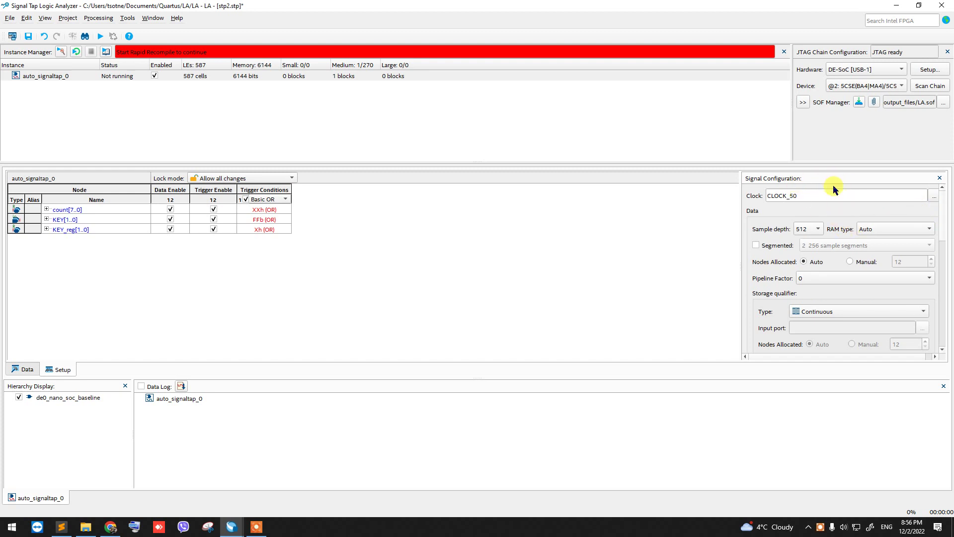
pyautogui.click(101, 37)
pyautogui.click(477, 269)
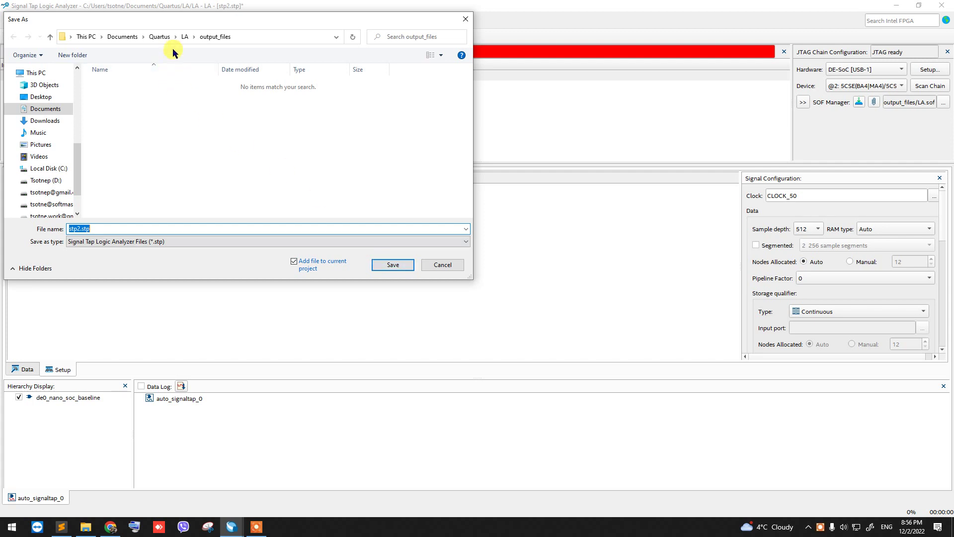
pyautogui.click(185, 37)
pyautogui.click(390, 268)
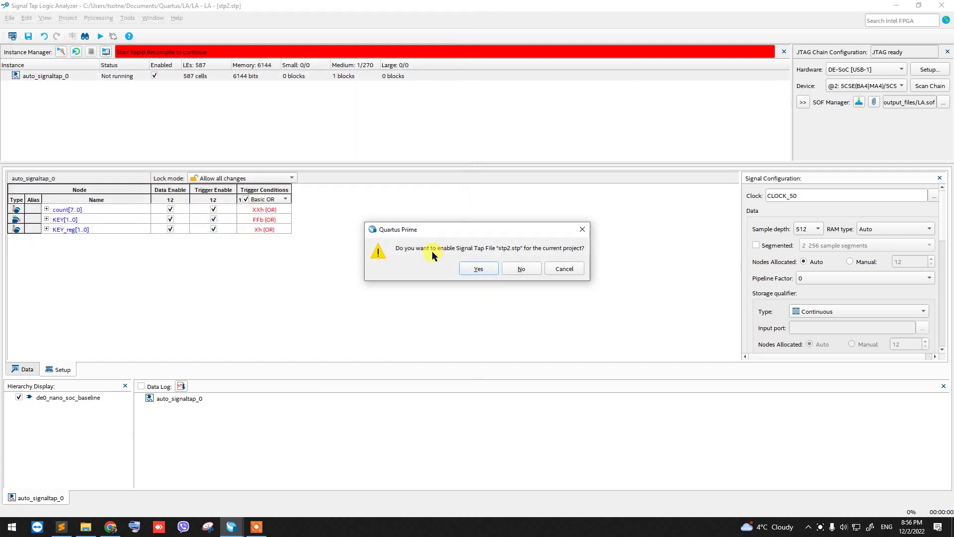
pyautogui.click(481, 268)
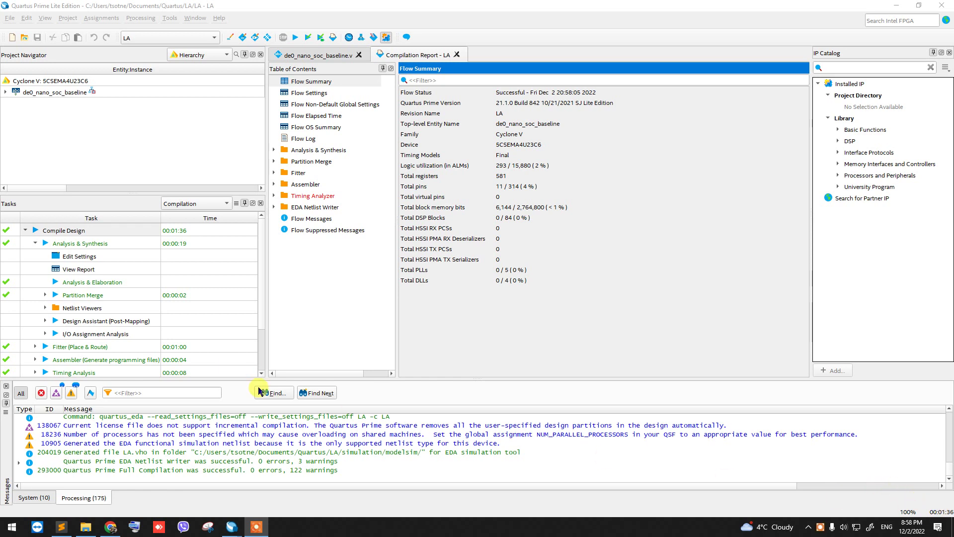
# Step: In the Signal Tap window, program the device with output_files/LA.sof and start an autorun analysis in the waveform data view
pyautogui.moveTo(233, 531)
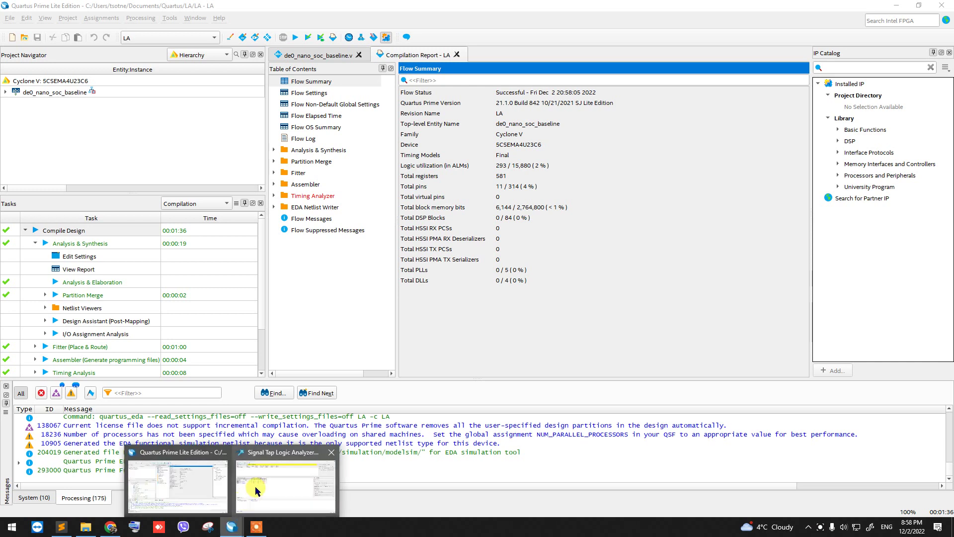
pyautogui.click(253, 484)
pyautogui.click(255, 480)
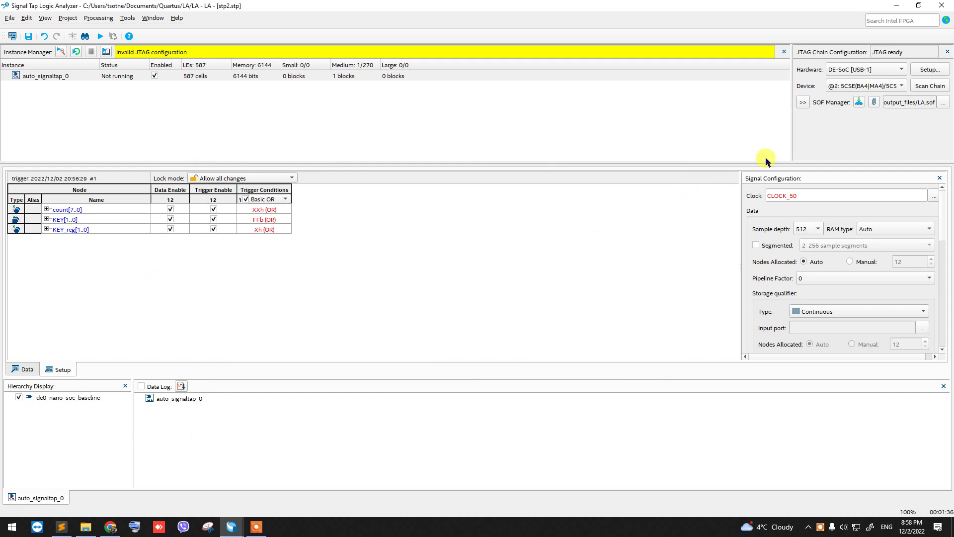
pyautogui.click(859, 103)
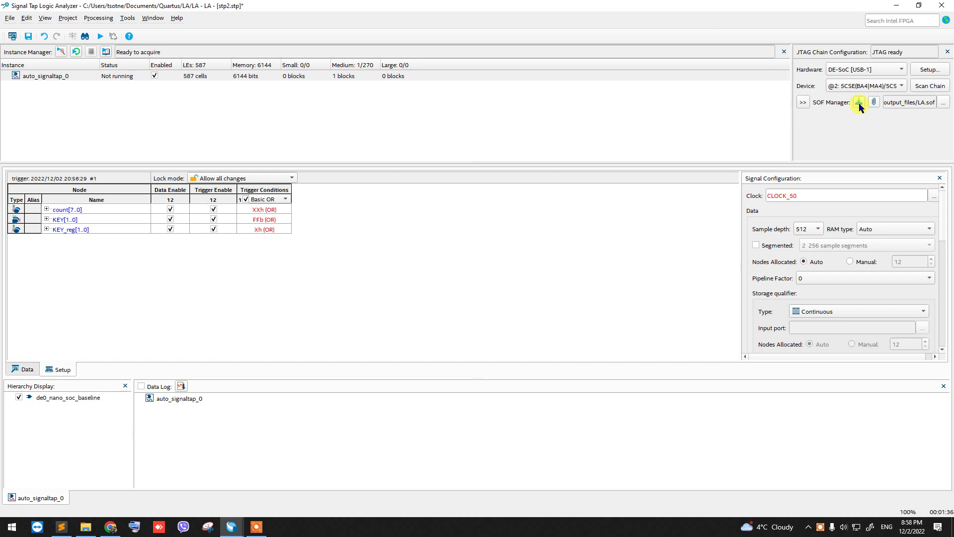
pyautogui.click(20, 369)
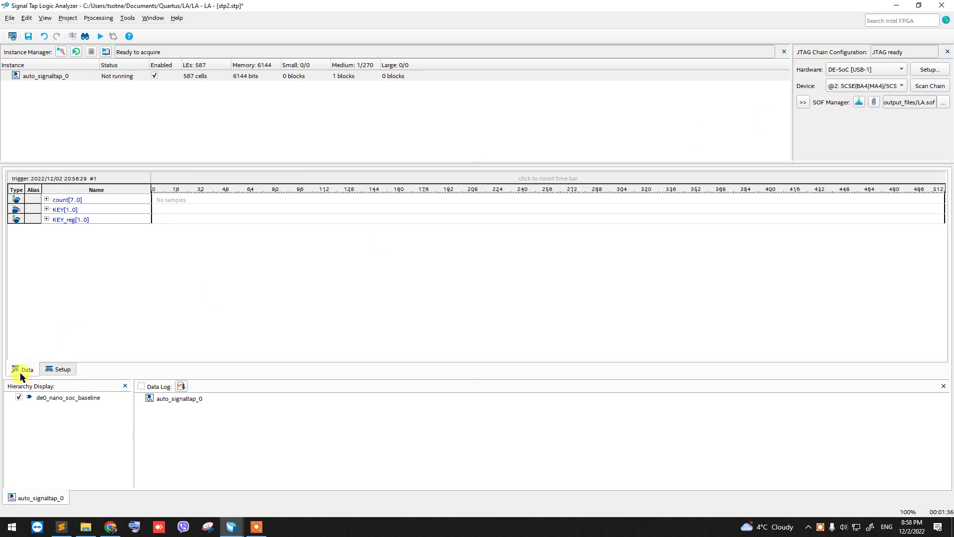
pyautogui.click(75, 52)
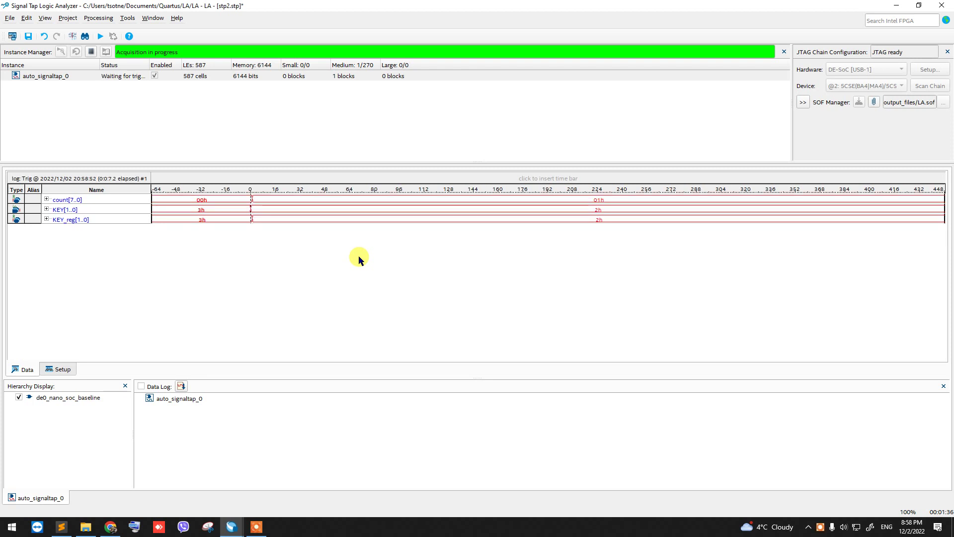
# Step: Examine the captured count, KEY and KEY_reg waveforms before and after the trigger across the whole sample range
pyautogui.click(252, 211)
pyautogui.click(252, 210)
pyautogui.click(252, 210)
pyautogui.rightClick(261, 208)
pyautogui.rightClick(268, 210)
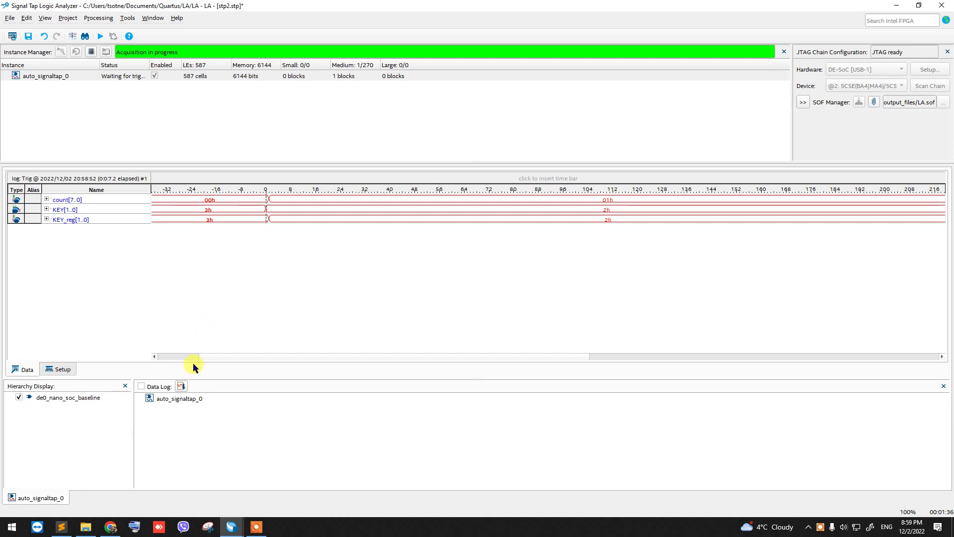
pyautogui.moveTo(219, 356); pyautogui.dragTo(705, 354)
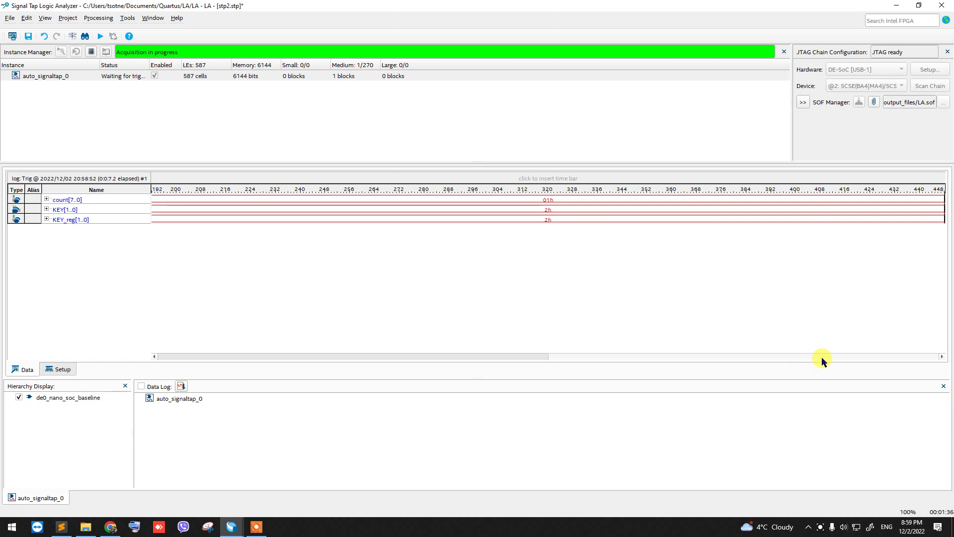
pyautogui.moveTo(822, 356); pyautogui.dragTo(463, 363)
pyautogui.click(317, 358)
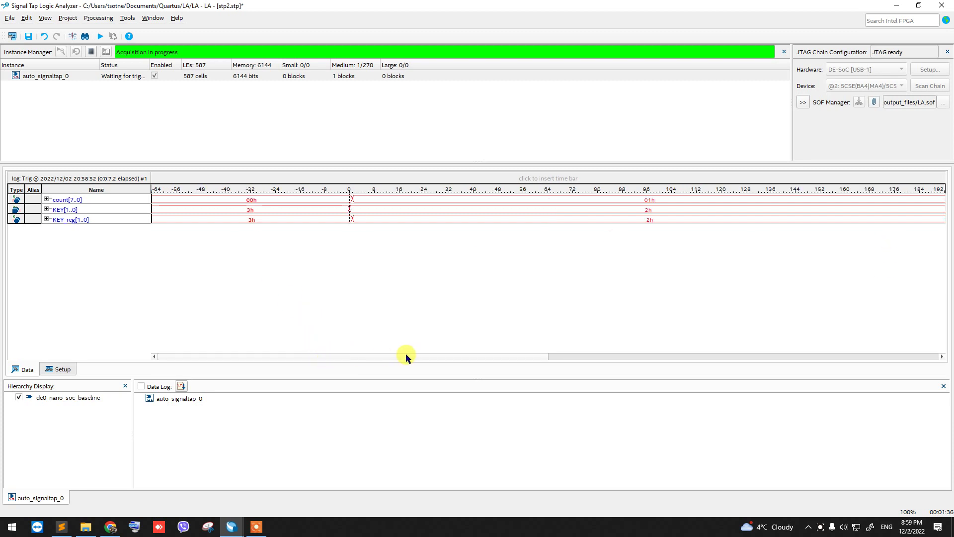
pyautogui.moveTo(500, 356); pyautogui.dragTo(843, 361)
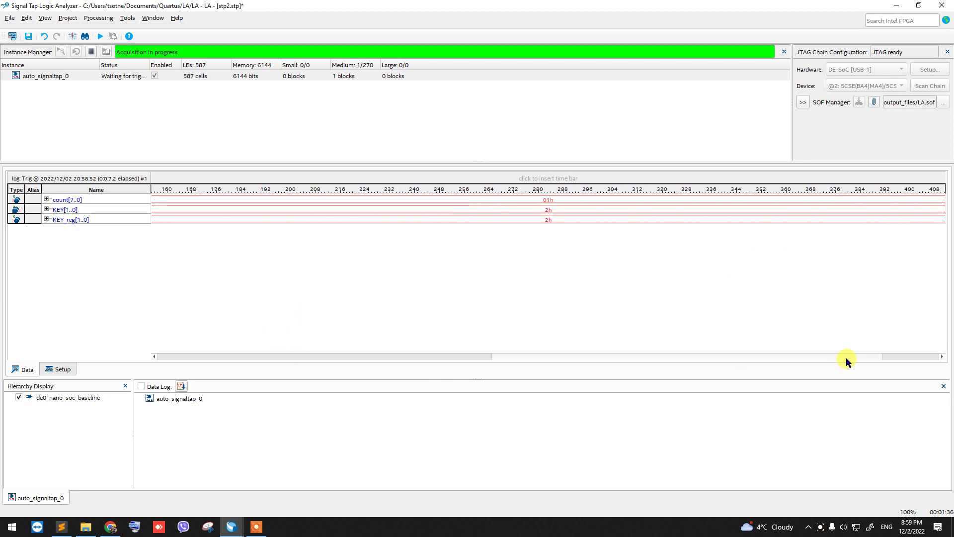
pyautogui.scroll(-1, 929, 204)
pyautogui.moveTo(745, 368); pyautogui.dragTo(223, 336)
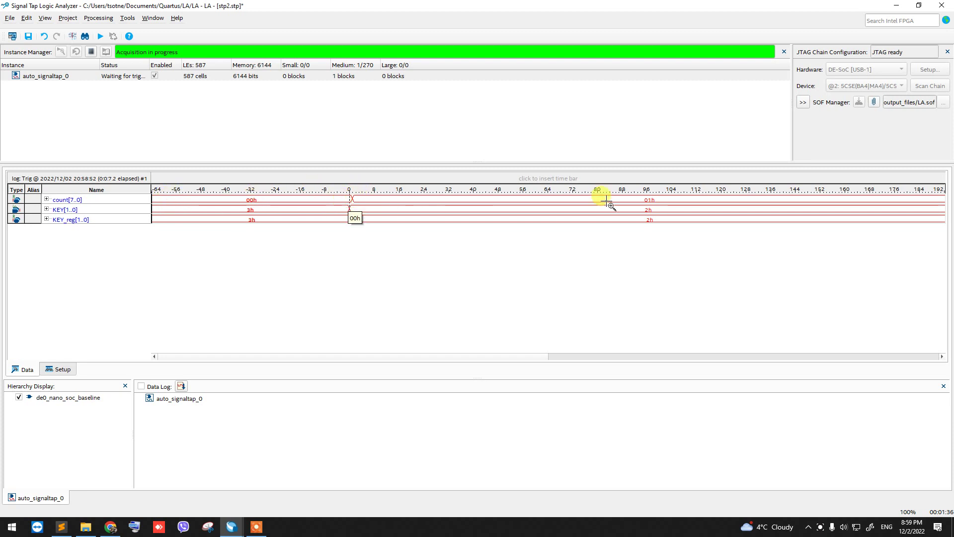
# Step: Zoom in on the trigger point at sample 0 and compare when KEY, KEY_reg and count change
pyautogui.click(631, 357)
pyautogui.click(548, 357)
pyautogui.click(352, 205)
pyautogui.click(352, 205)
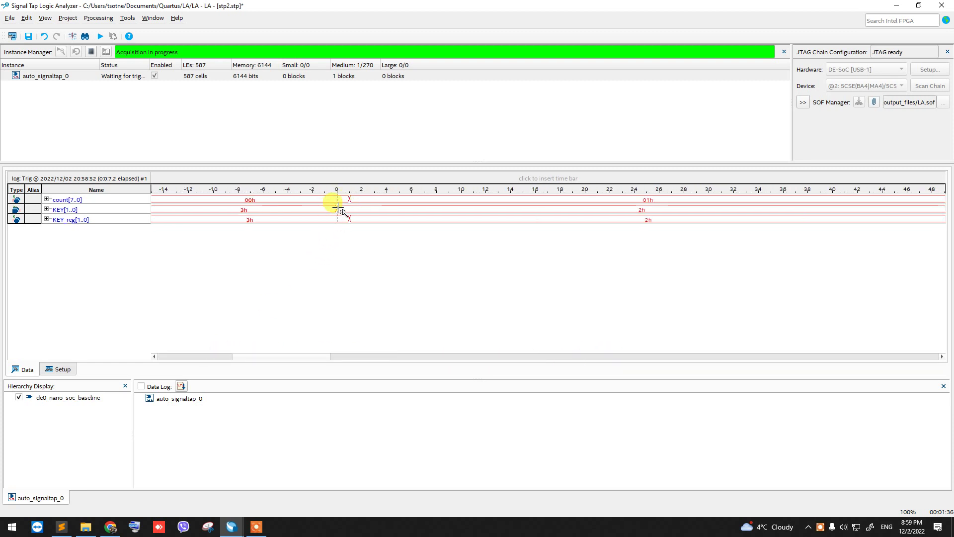
pyautogui.click(343, 211)
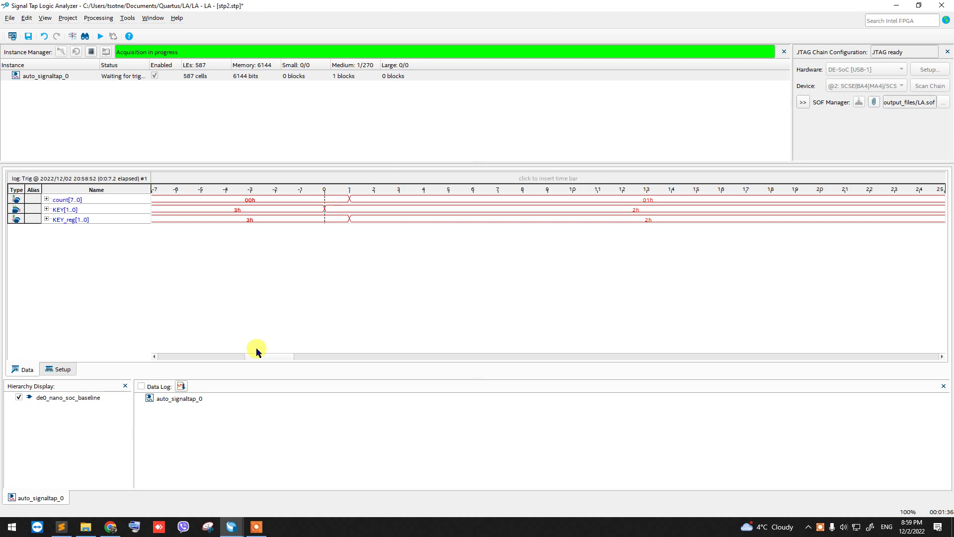
pyautogui.moveTo(265, 360); pyautogui.dragTo(270, 359)
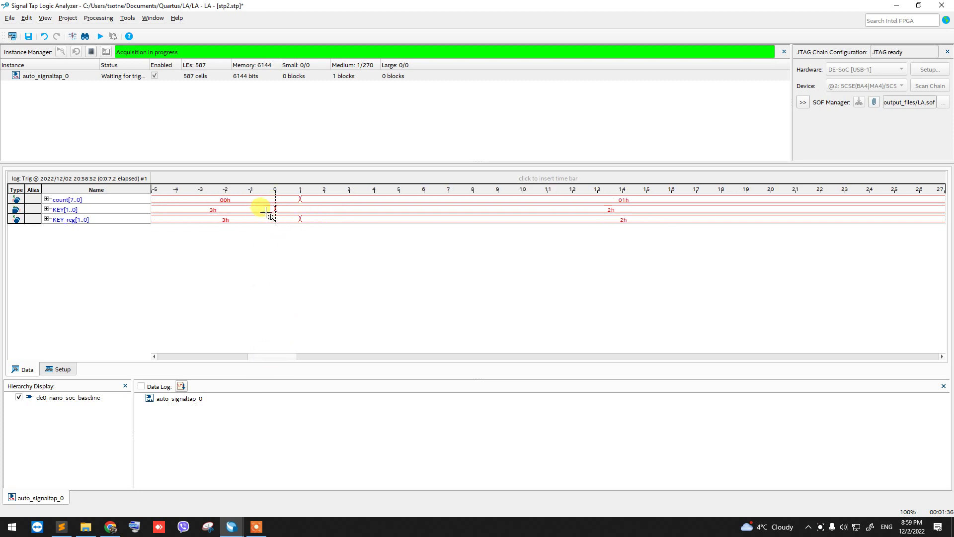
# Step: Expand the KEY group and inspect the individual count bits over the full waveform, leaving the count group collapsed
pyautogui.click(46, 210)
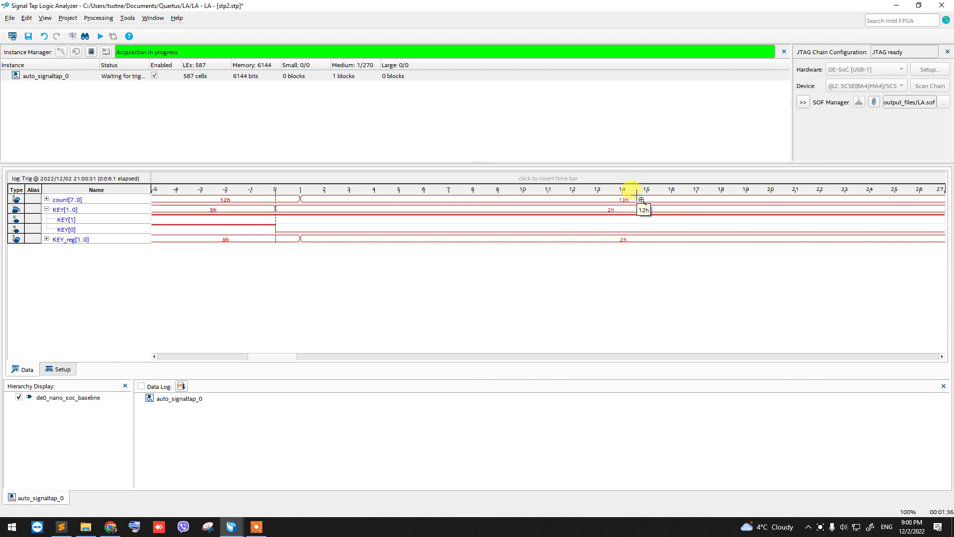
pyautogui.rightClick(556, 219)
pyautogui.rightClick(556, 219)
pyautogui.rightClick(557, 221)
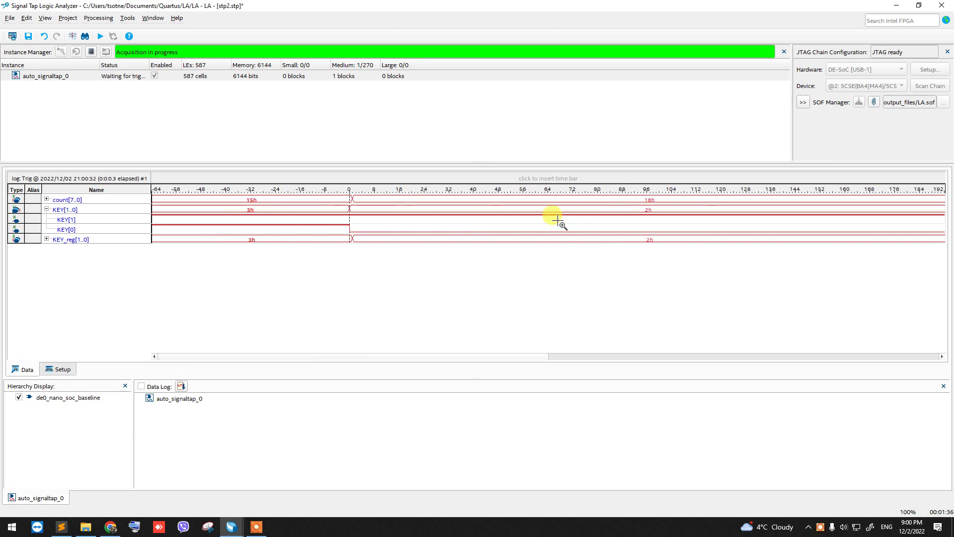
pyautogui.click(46, 199)
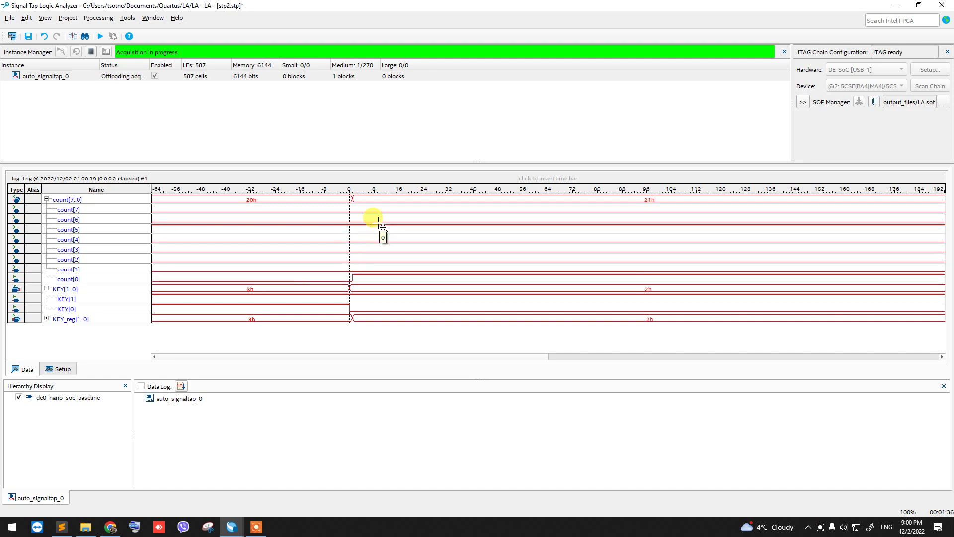
pyautogui.click(46, 199)
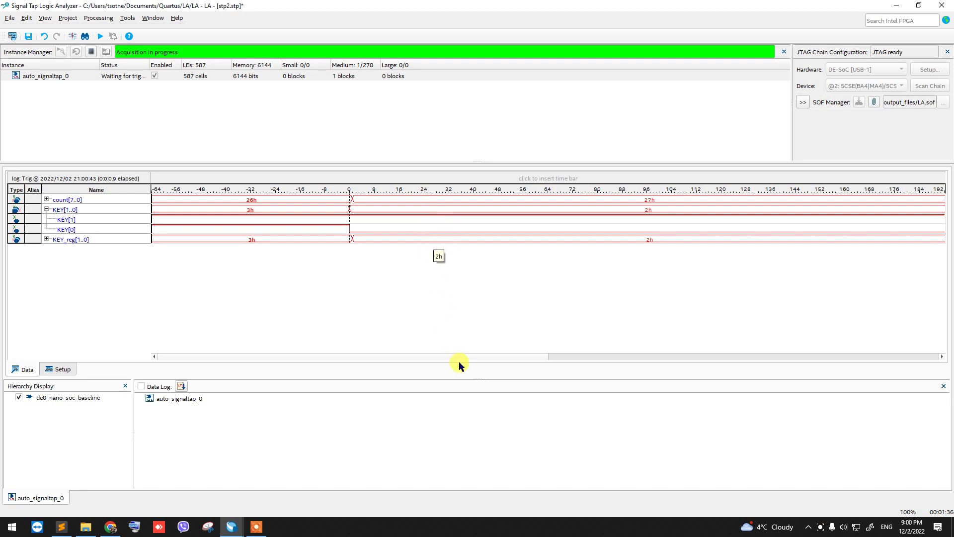
# Step: Zoom in on the falling edge of KEY[1] at sample 0 to examine the counter's reset
pyautogui.moveTo(458, 358); pyautogui.dragTo(334, 356)
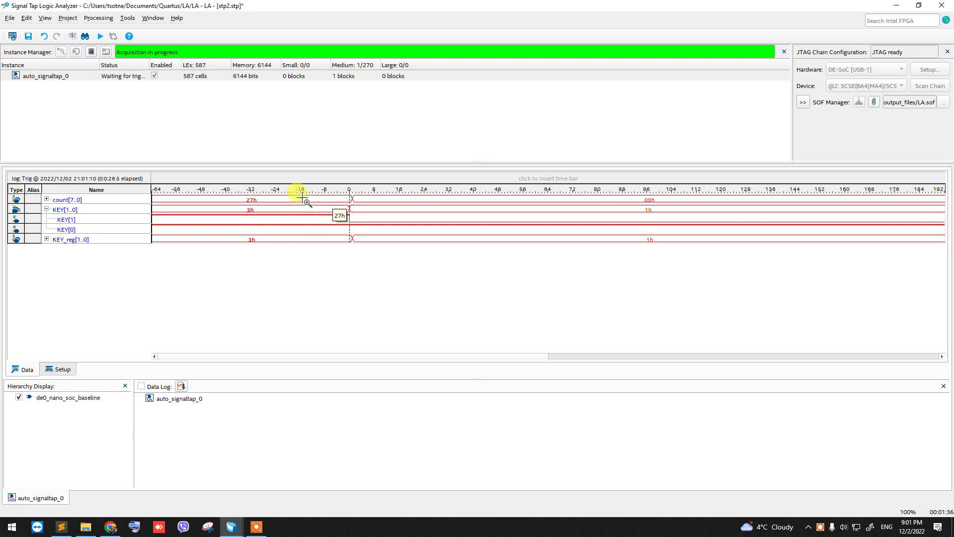
pyautogui.click(356, 206)
pyautogui.click(338, 204)
pyautogui.click(307, 204)
pyautogui.click(318, 199)
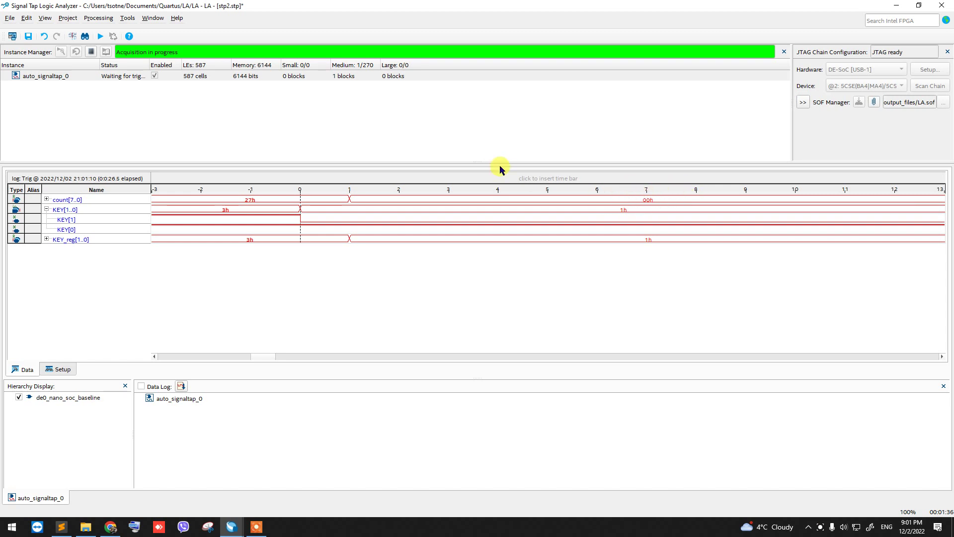
# Step: Stop the running analysis and close the Signal Tap Logic Analyzer window
pyautogui.click(91, 52)
pyautogui.click(942, 6)
pyautogui.click(469, 268)
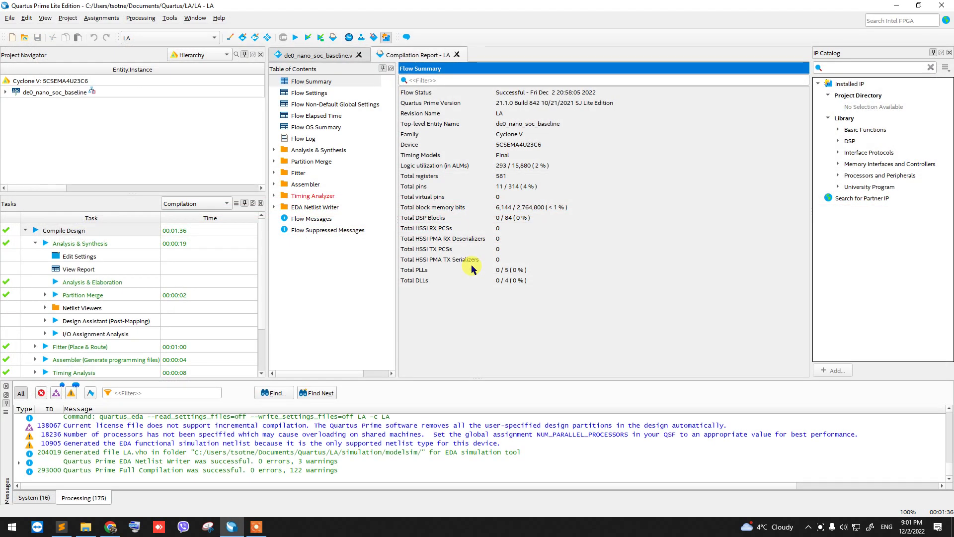
pyautogui.click(170, 19)
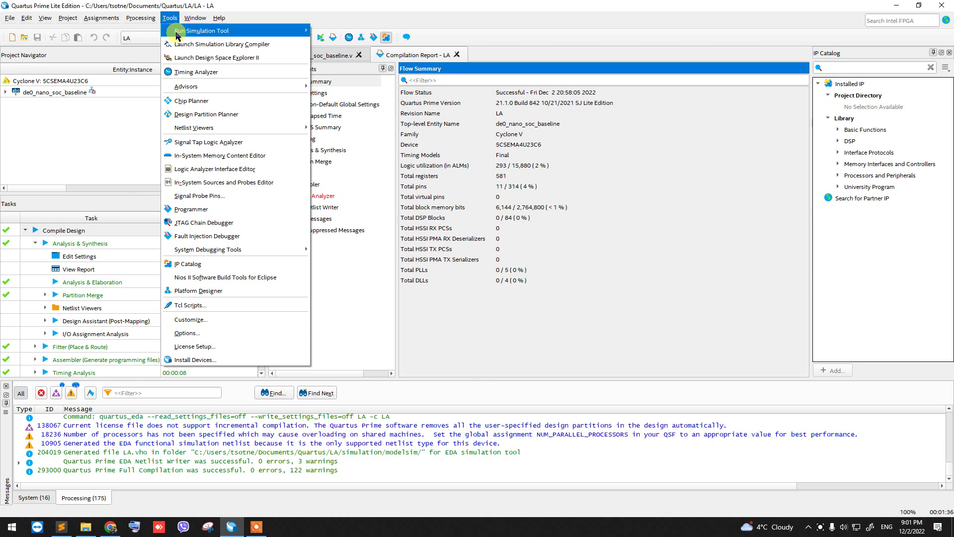
pyautogui.moveTo(275, 249)
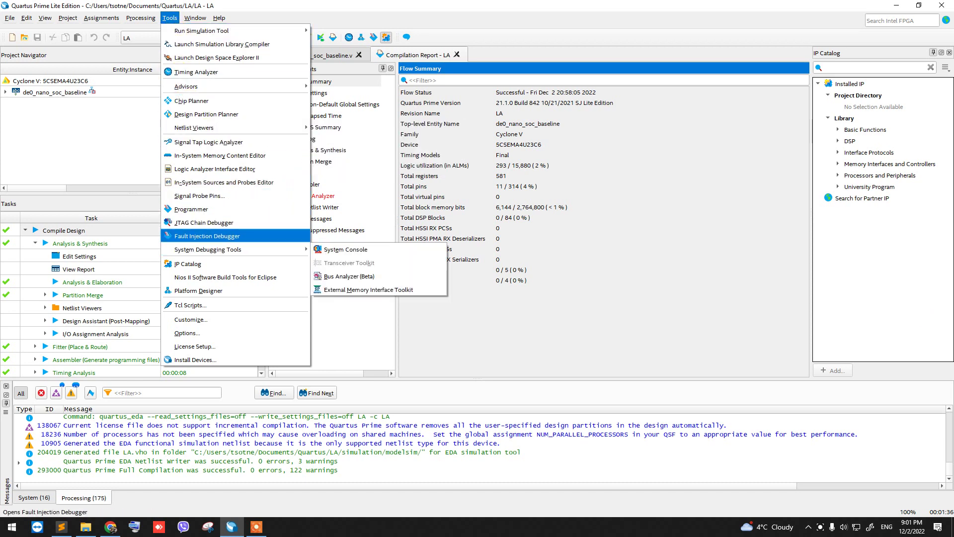
pyautogui.click(276, 236)
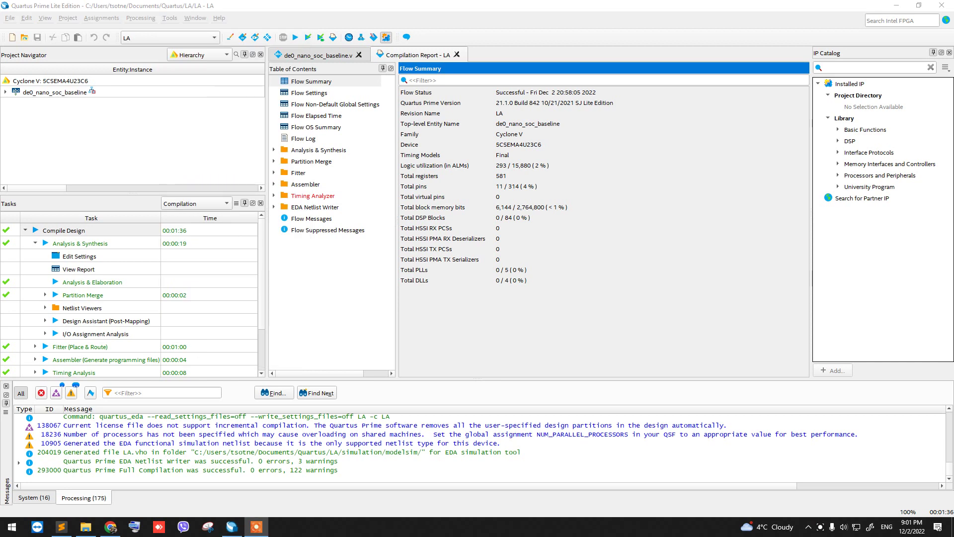
# Step: Disable the Signal Tap Logic Analyzer in the project's compilation settings and start a full compilation of the design
pyautogui.click(66, 231)
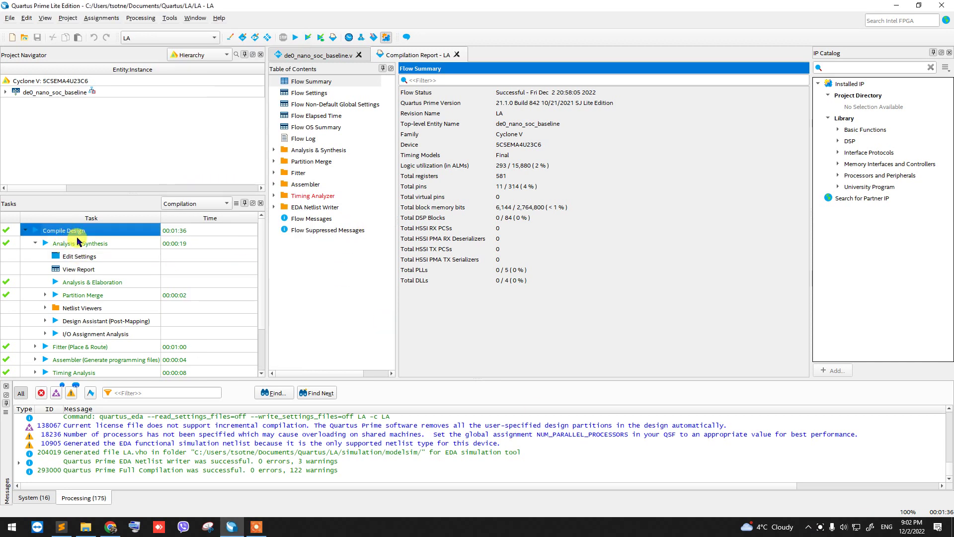
pyautogui.click(74, 256)
pyautogui.click(70, 244)
pyautogui.doubleClick(71, 260)
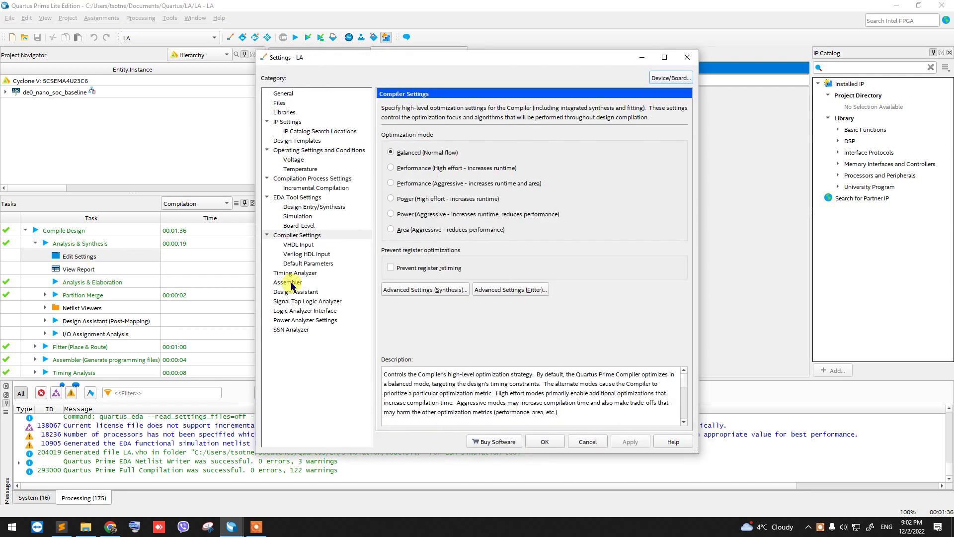
pyautogui.click(303, 303)
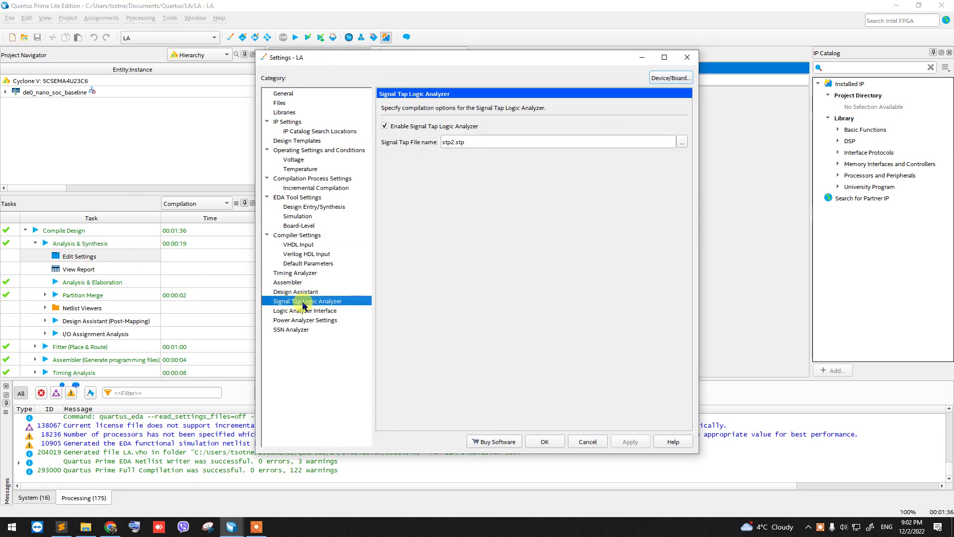
pyautogui.click(386, 127)
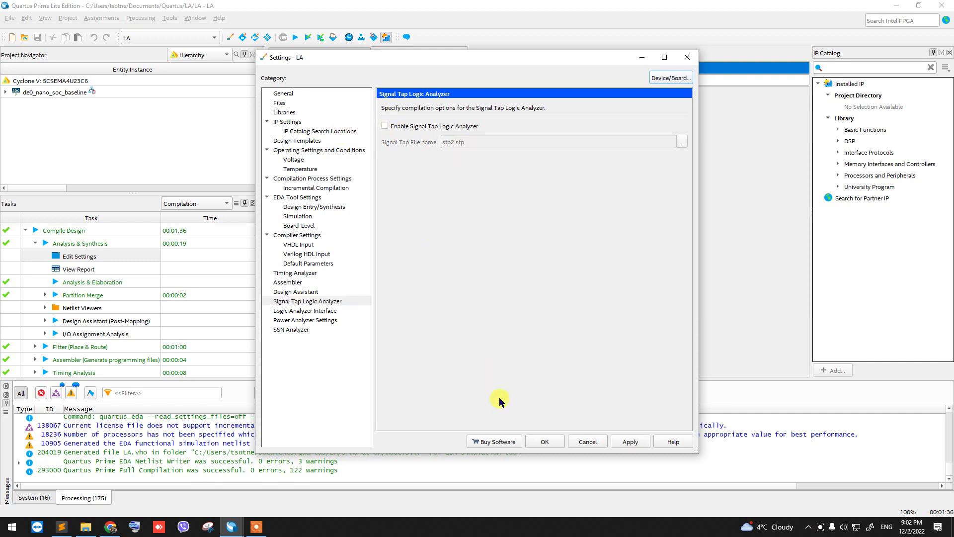
pyautogui.click(545, 442)
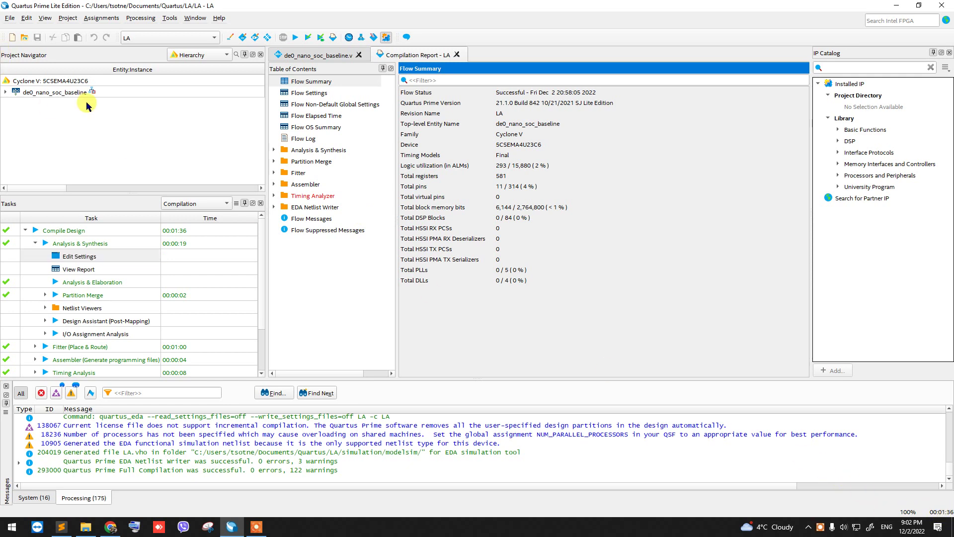
pyautogui.click(295, 38)
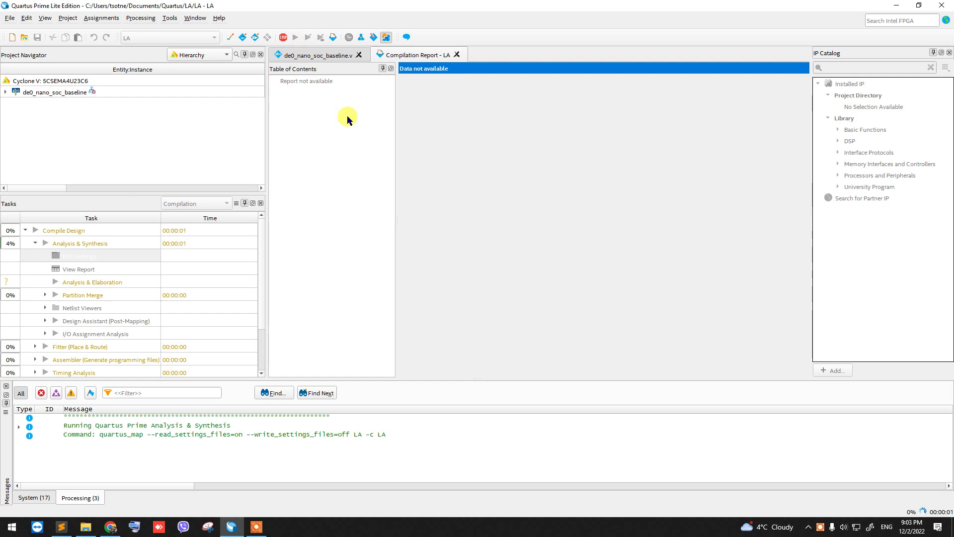